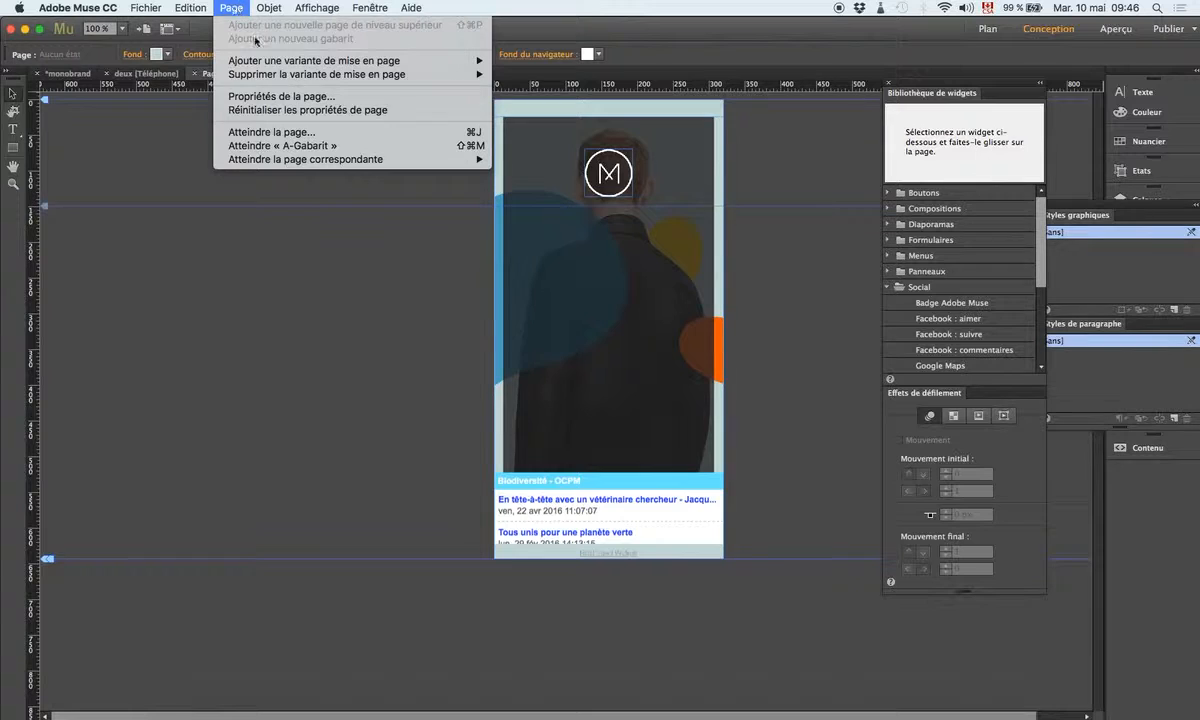
Step: Open the Page Properties dialog for the Page d'accueil home page
{"action": "left_click", "coordinate": [295, 96]}
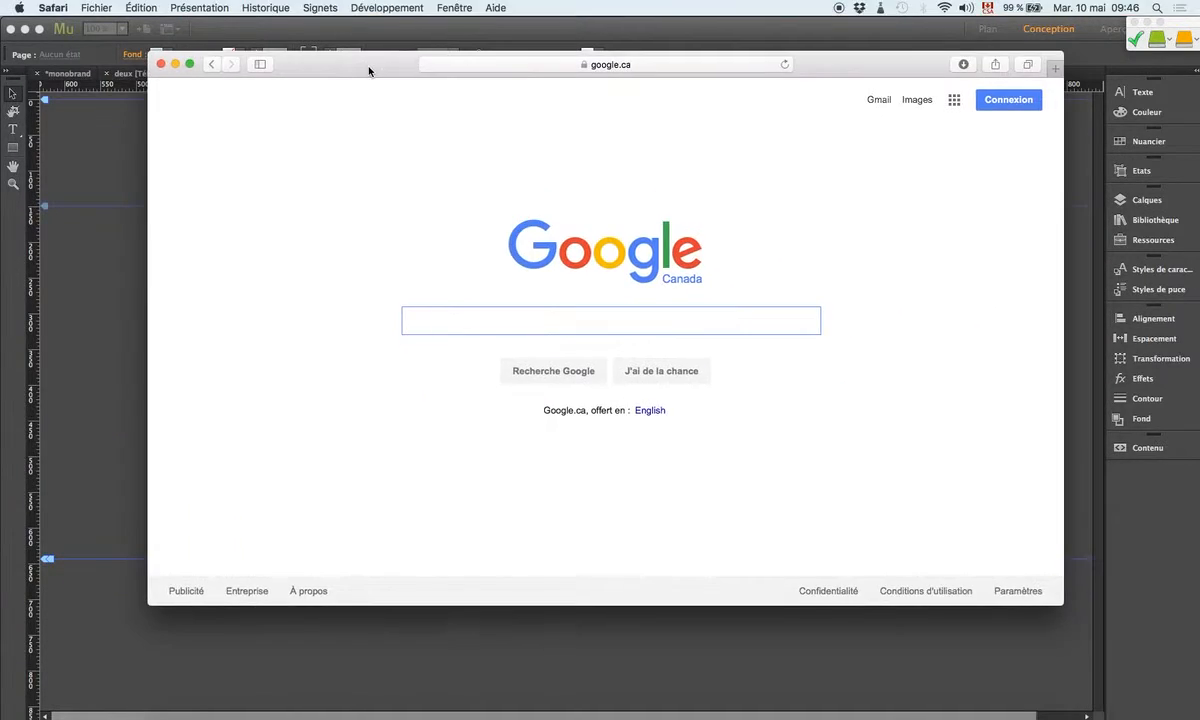
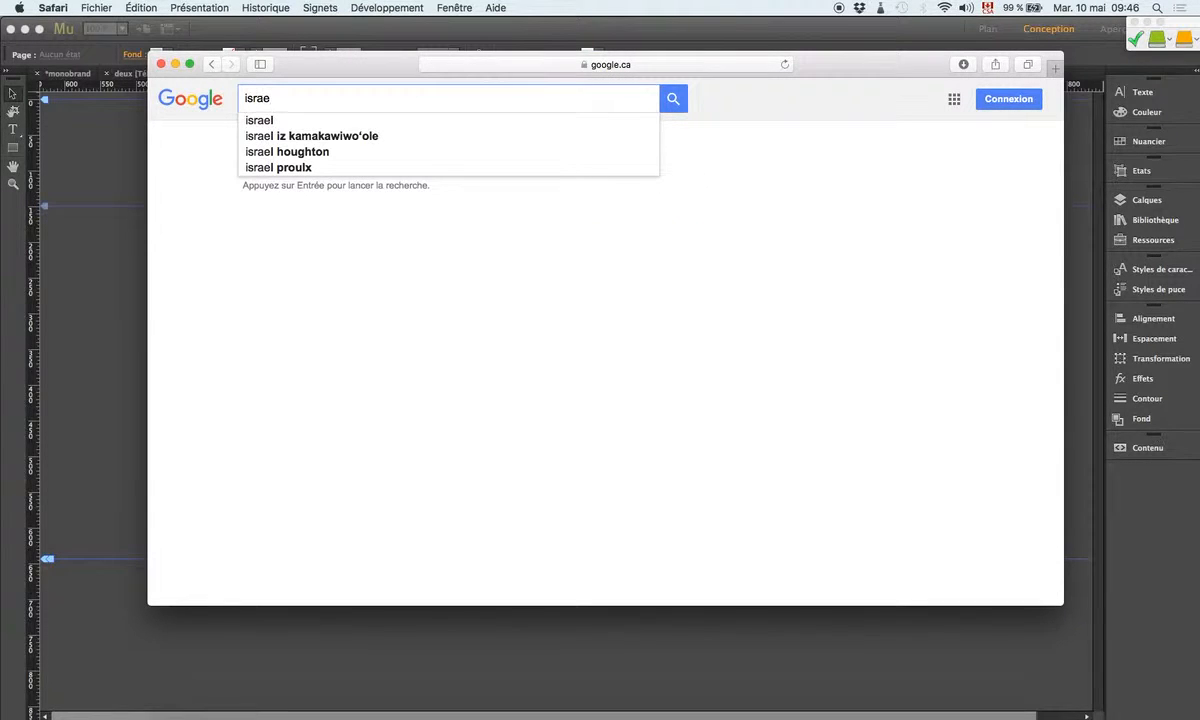
Step: Google the site owner's name in Safari, copy the first result's snippet, and close the window
{"action": "key", "text": "Return"}
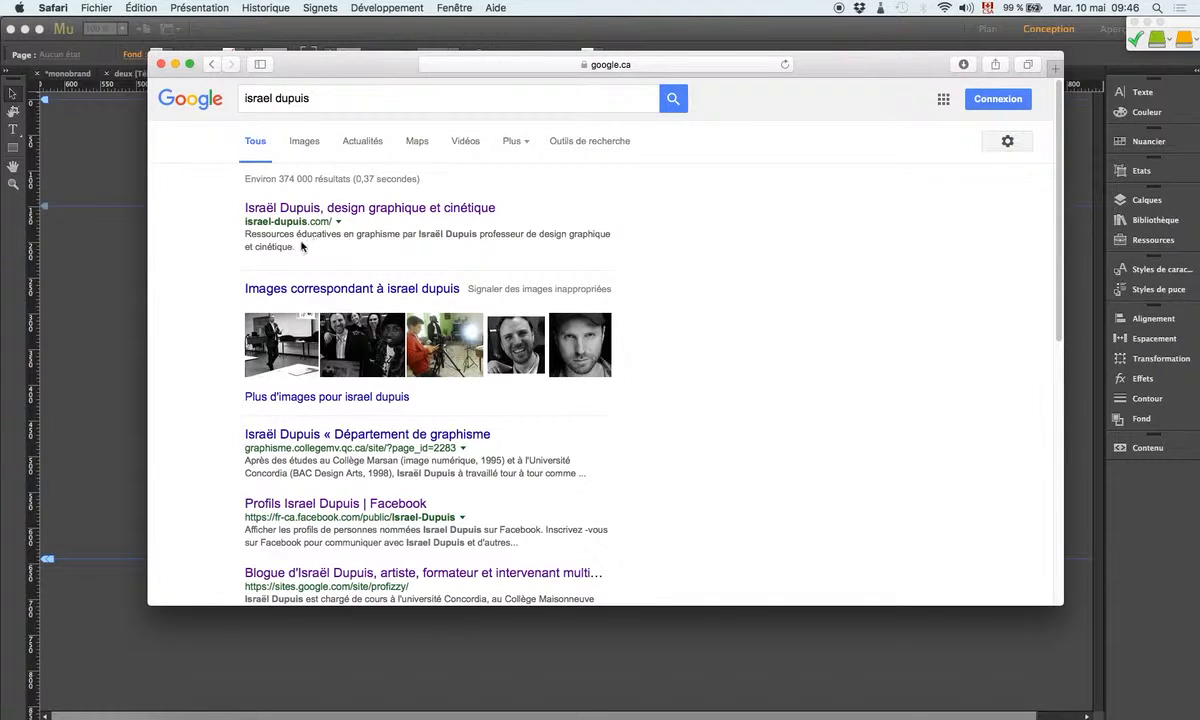
{"action": "left_click_drag", "start_coordinate": [297, 247], "coordinate": [246, 234]}
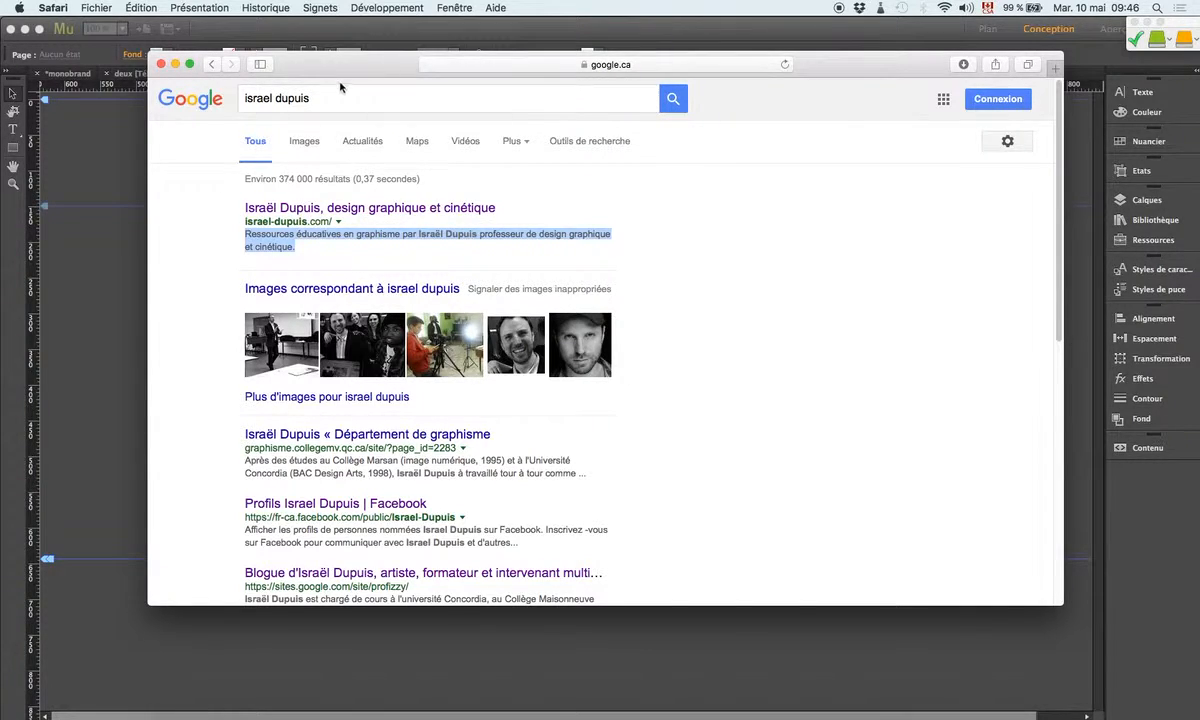
{"action": "key", "text": "super+w"}
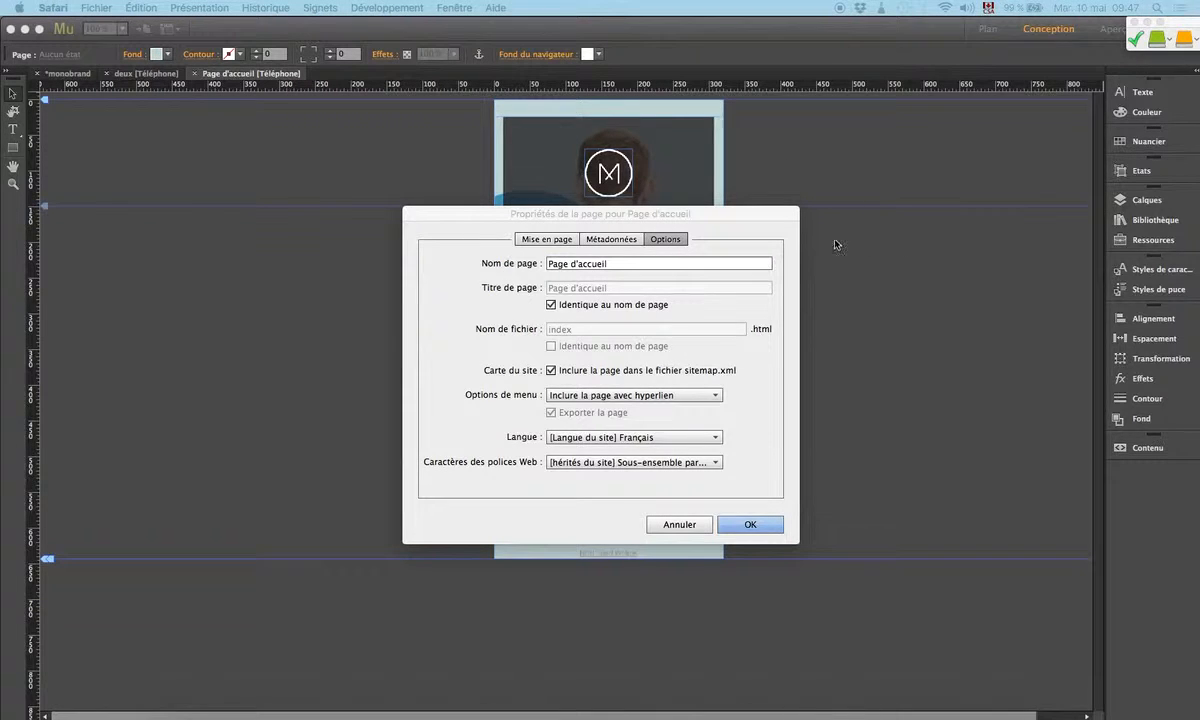
Step: Show the home page's Métadonnées tab and bring Safari's source view alongside it
{"action": "left_click", "coordinate": [751, 221]}
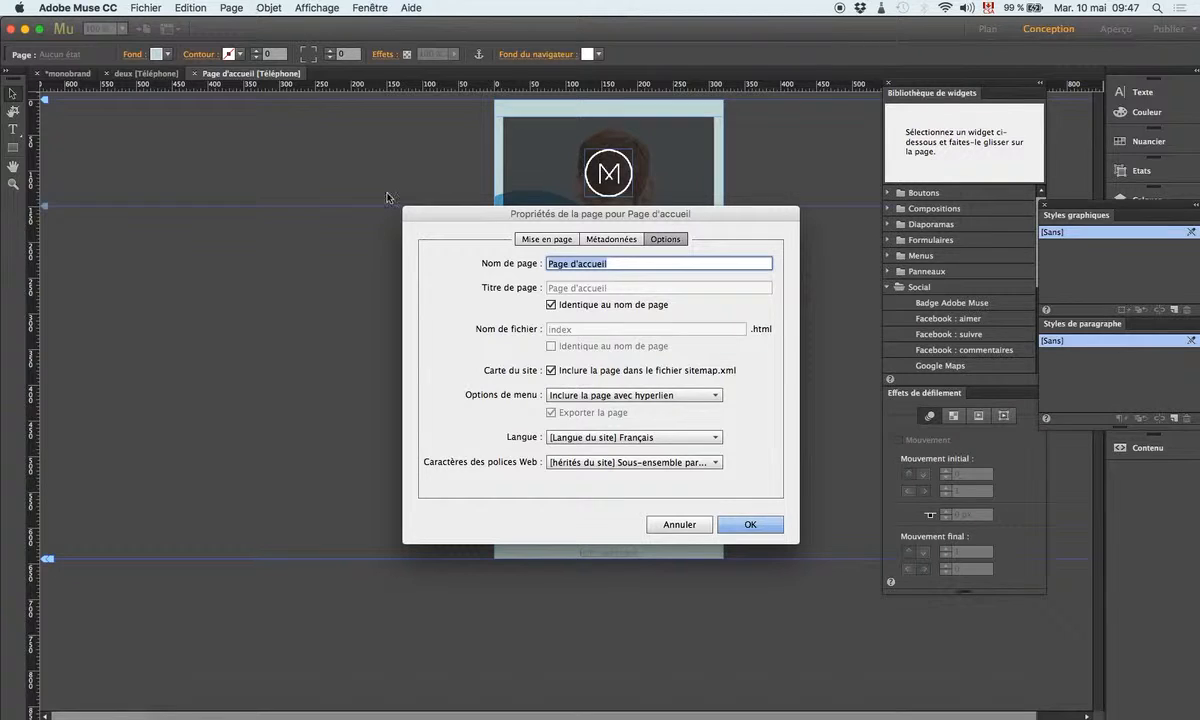
{"action": "left_click", "coordinate": [585, 241]}
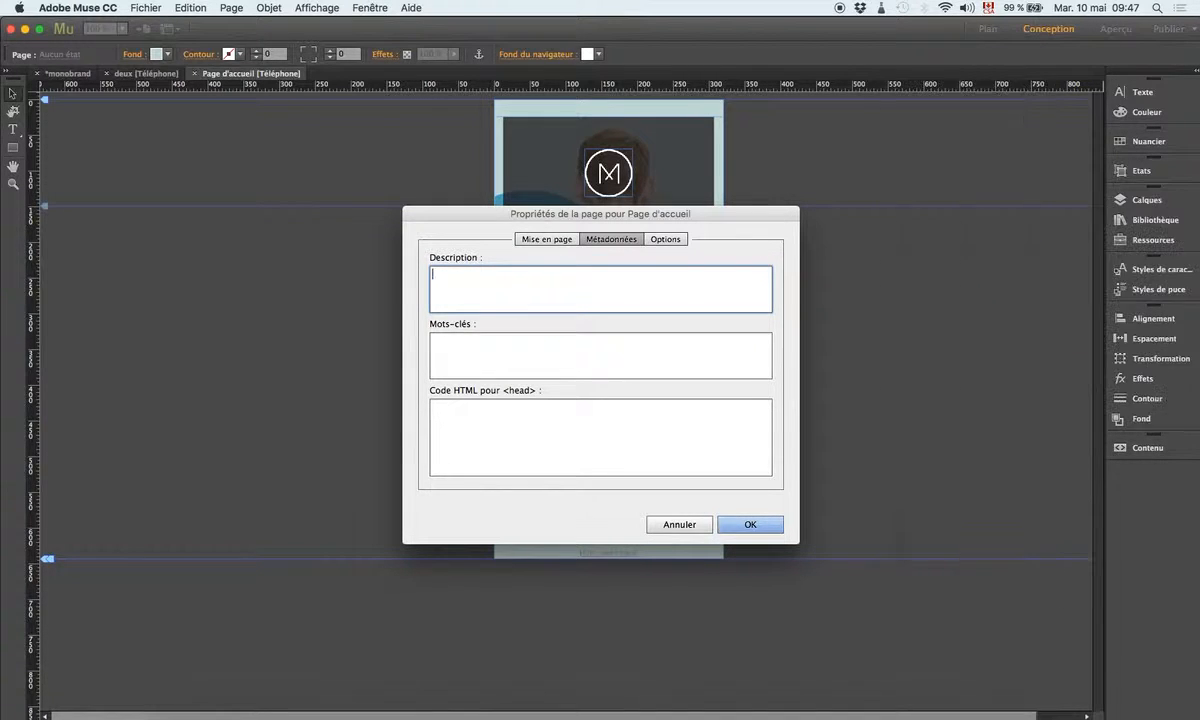
{"action": "left_click_drag", "start_coordinate": [1199, 86], "coordinate": [322, 75]}
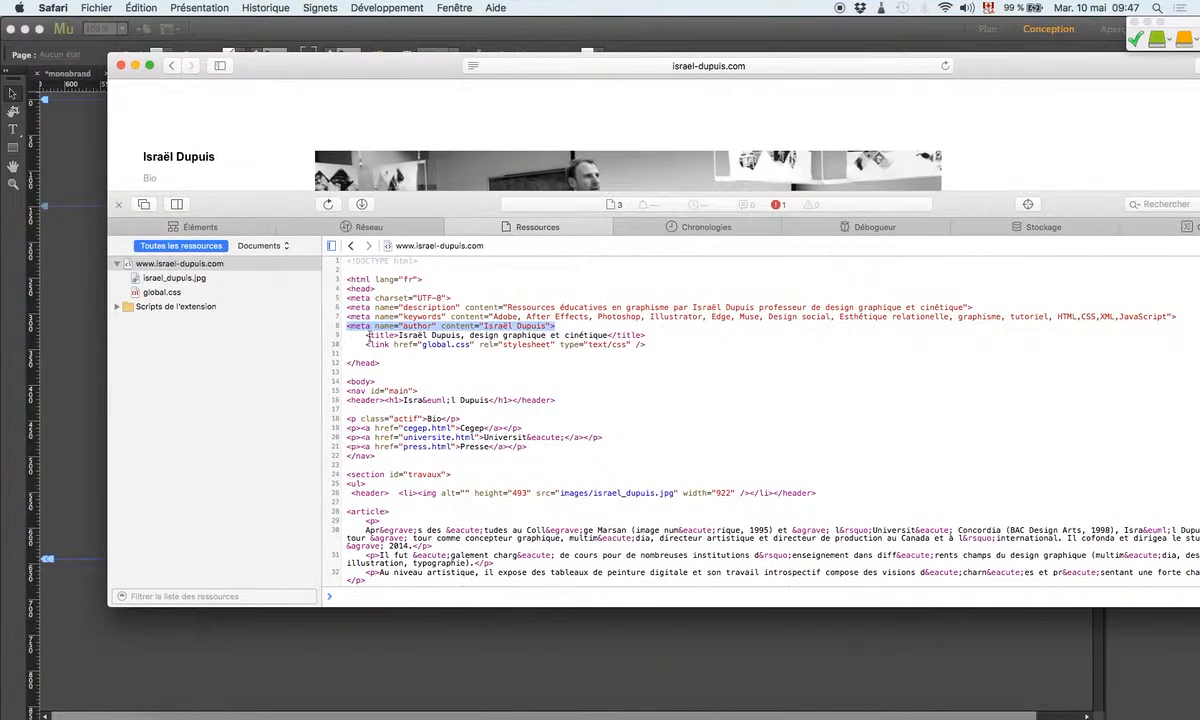
Step: Copy the site's meta description from Safari's source into the home page Description field
{"action": "left_click", "coordinate": [385, 292]}
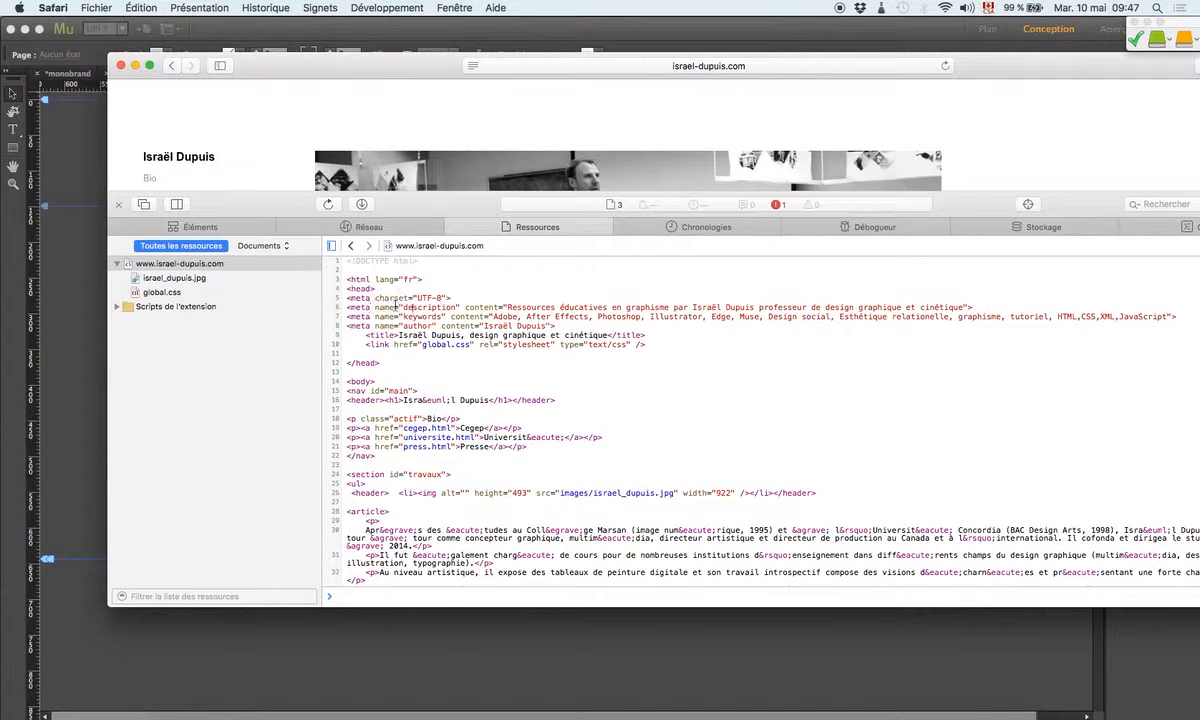
{"action": "left_click_drag", "start_coordinate": [508, 307], "coordinate": [960, 312]}
{"action": "key", "text": "super+c"}
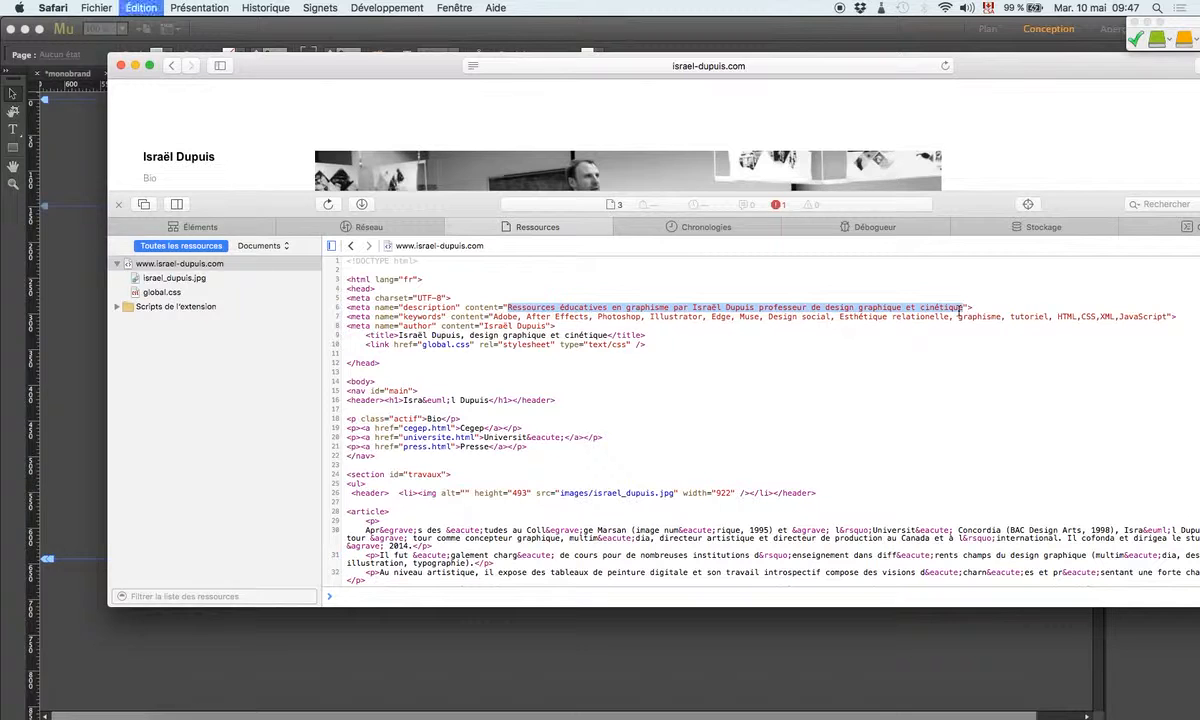
{"action": "left_click_drag", "start_coordinate": [305, 78], "coordinate": [308, 78]}
{"action": "key", "text": "super+Tab"}
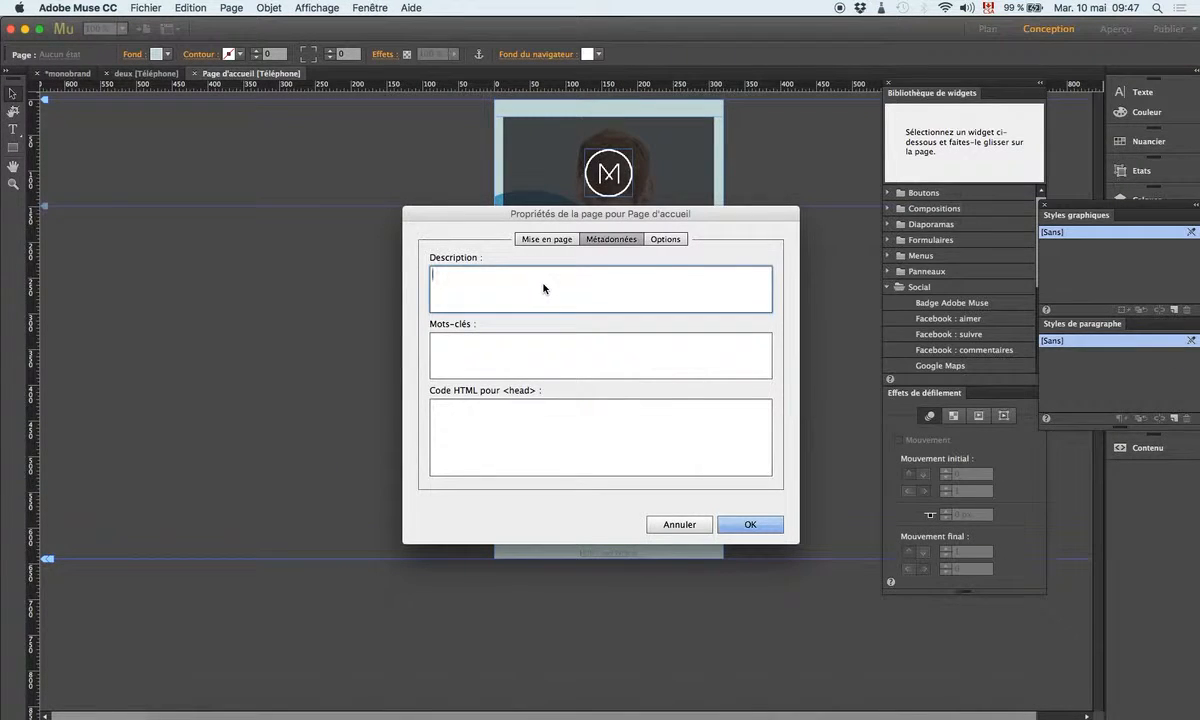
{"action": "key", "text": "super+v"}
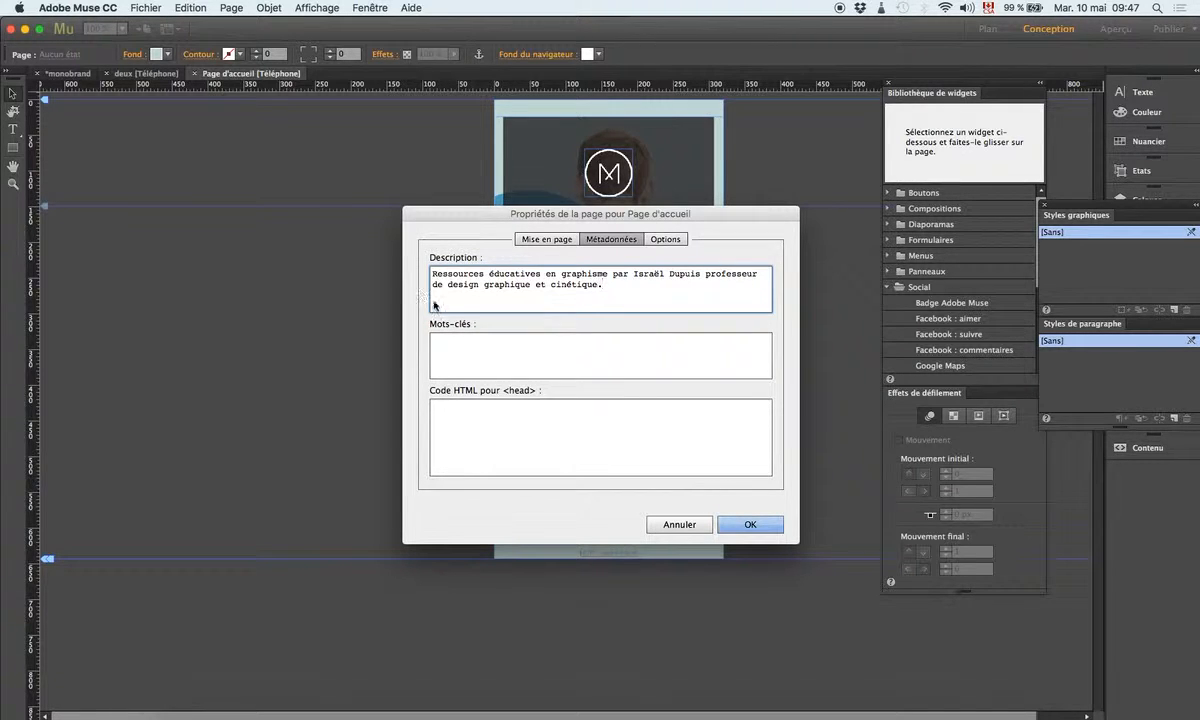
{"action": "key", "text": "Tab"}
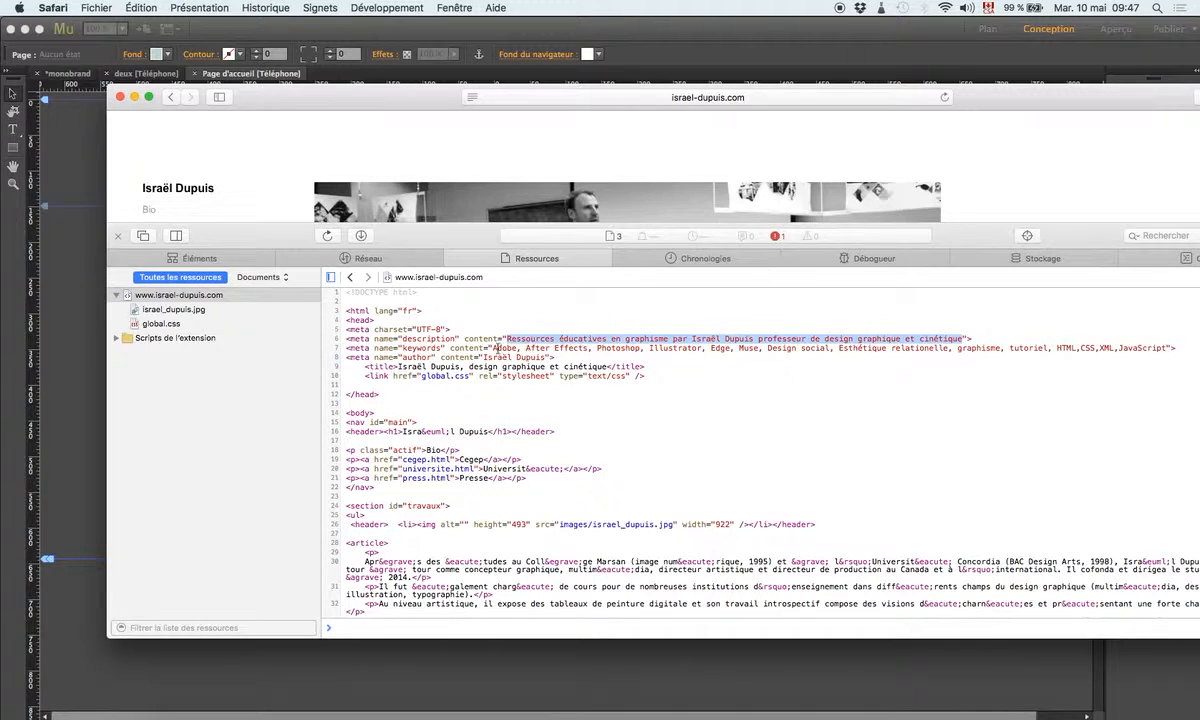
Step: Paste the site's keywords (Adobe, After Effects, Photoshop, Muse, HTML, CSS, JavaScript) into Mots-clés
{"action": "left_click_drag", "start_coordinate": [491, 348], "coordinate": [1166, 348]}
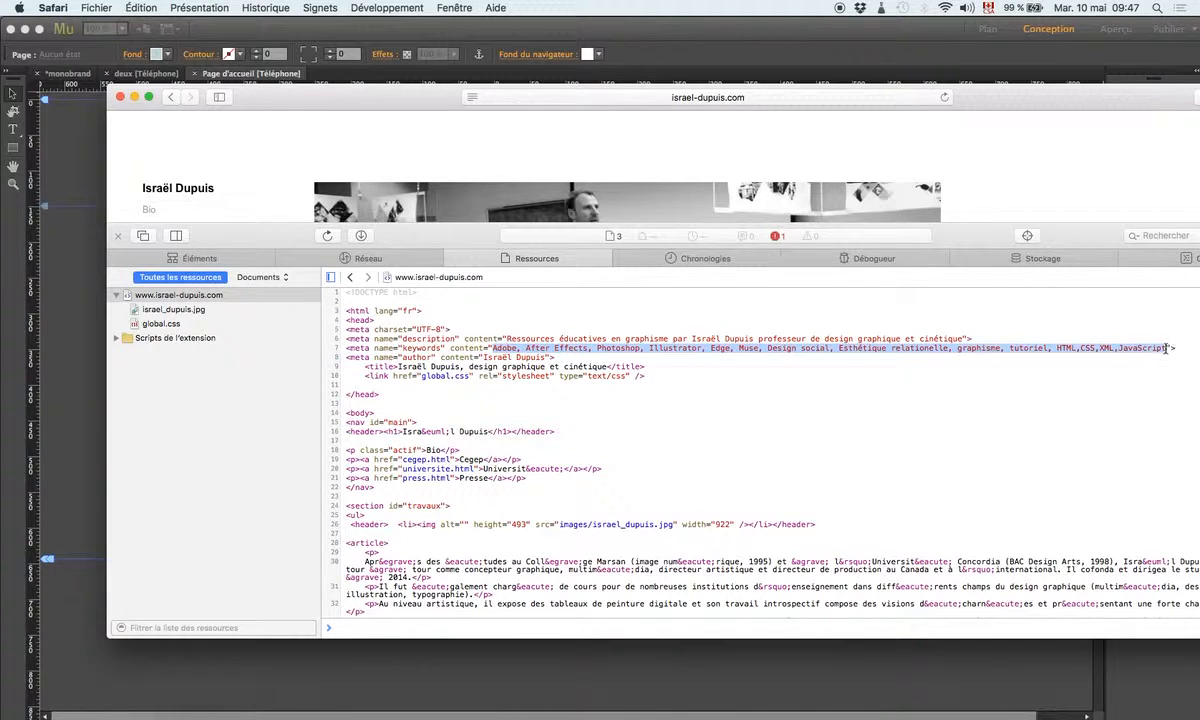
{"action": "key", "text": "super+c"}
{"action": "key", "text": "super+Tab"}
{"action": "left_click", "coordinate": [573, 347]}
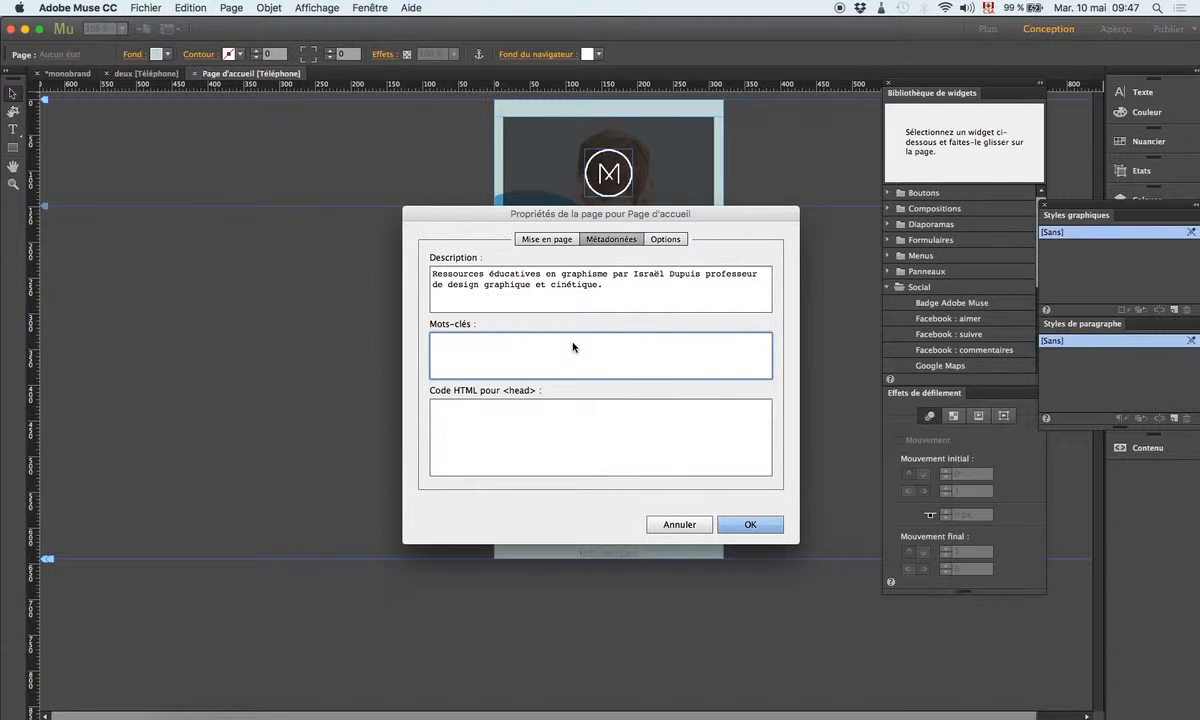
{"action": "key", "text": "super+v"}
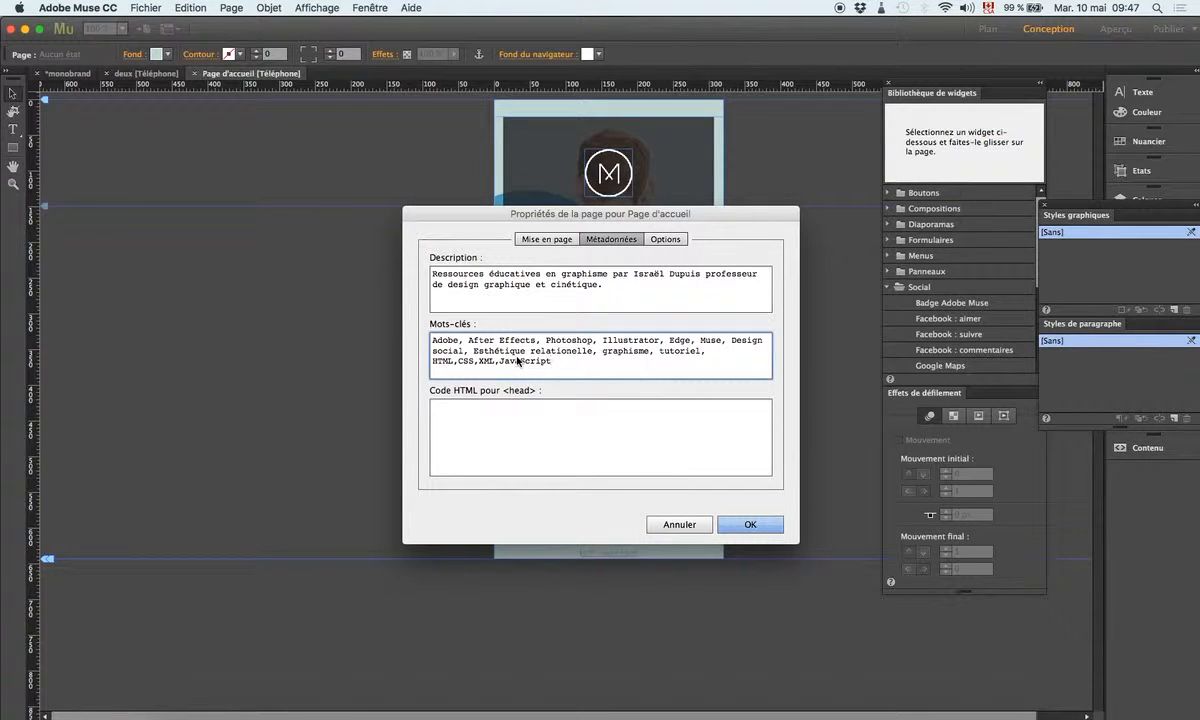
{"action": "left_click", "coordinate": [475, 430]}
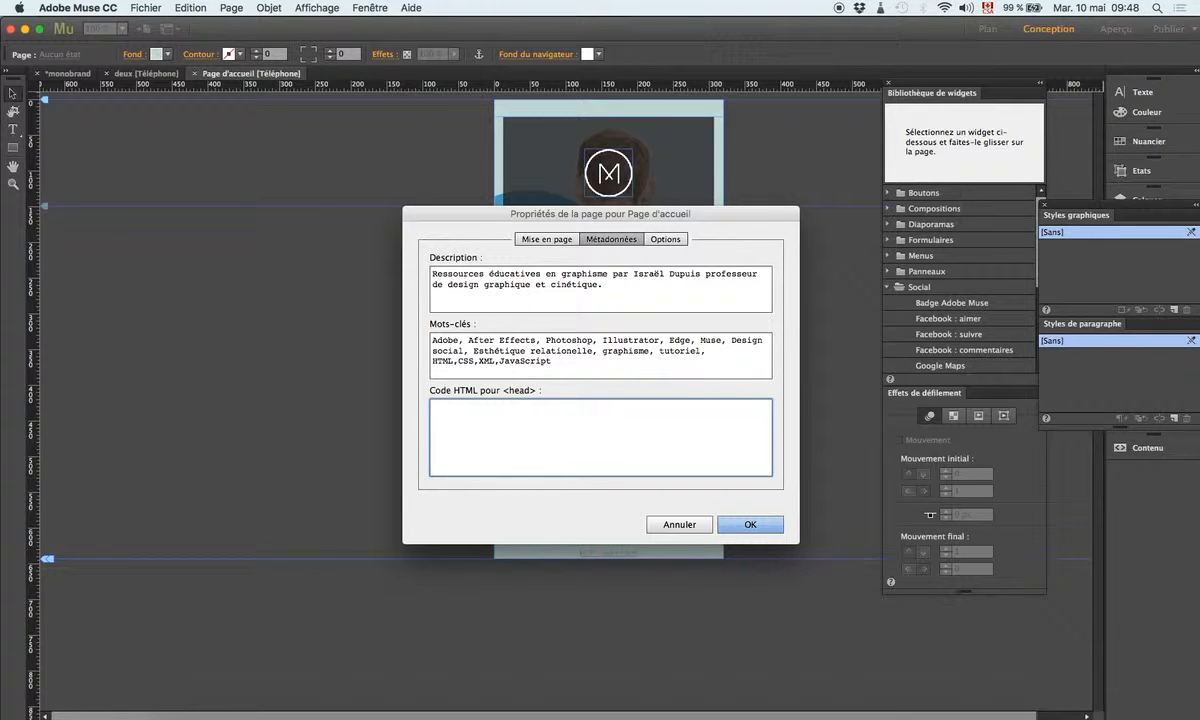
Step: Copy the source's <meta name="author"> tag into the Code HTML pour <head> field
{"action": "key", "text": "super+Tab"}
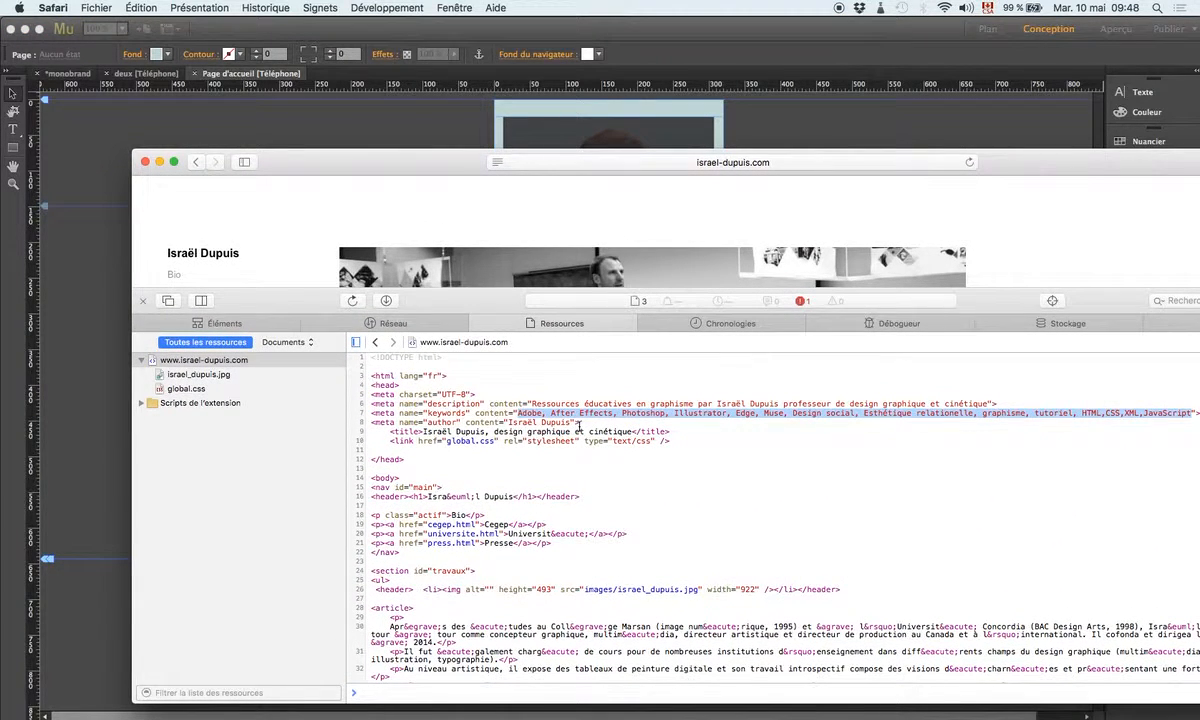
{"action": "left_click_drag", "start_coordinate": [580, 423], "coordinate": [325, 427]}
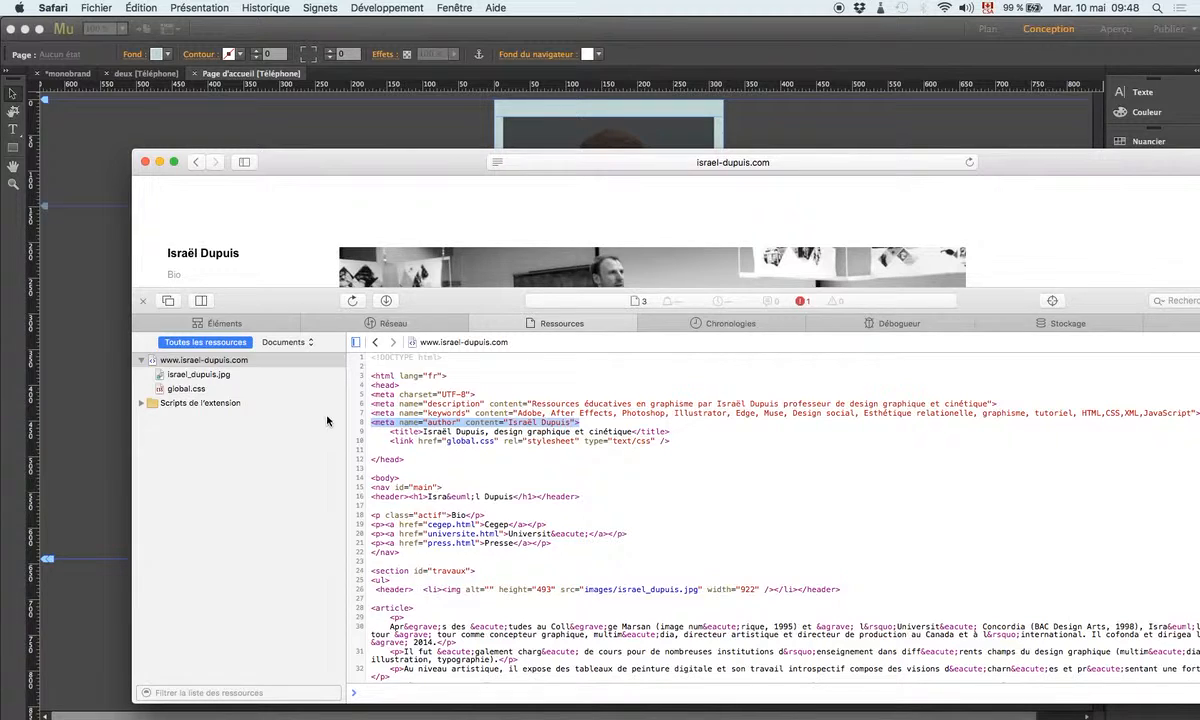
{"action": "key", "text": "super+Tab"}
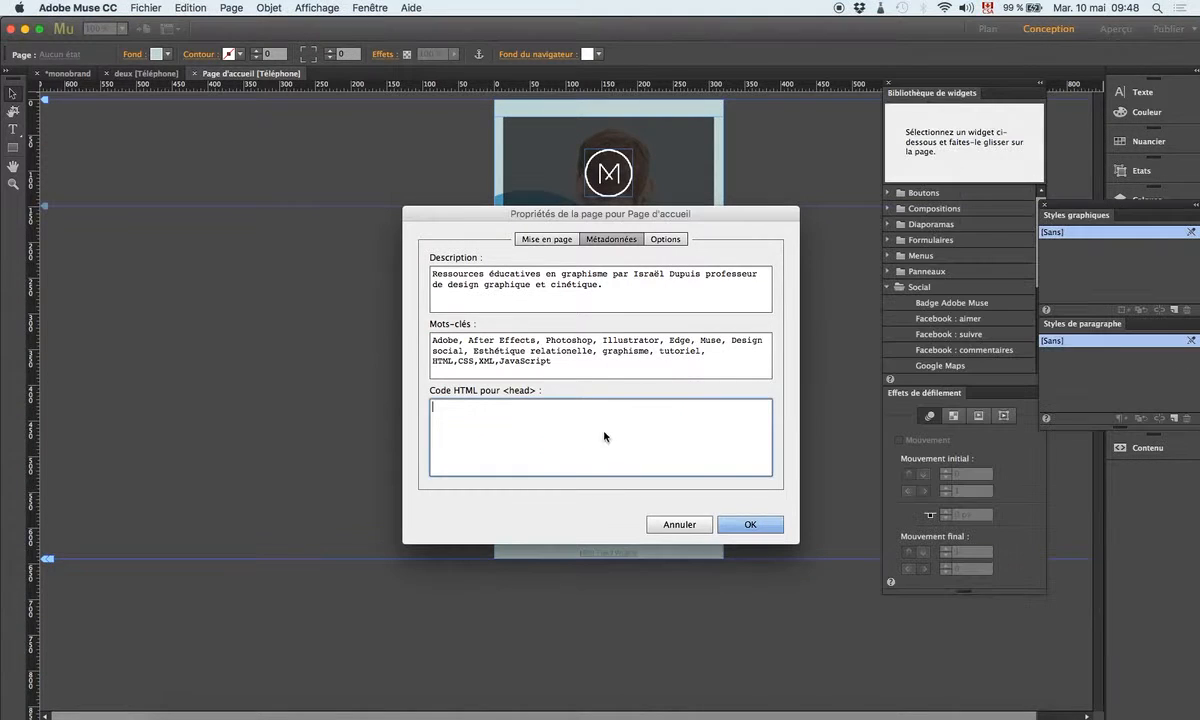
{"action": "key", "text": "super+v"}
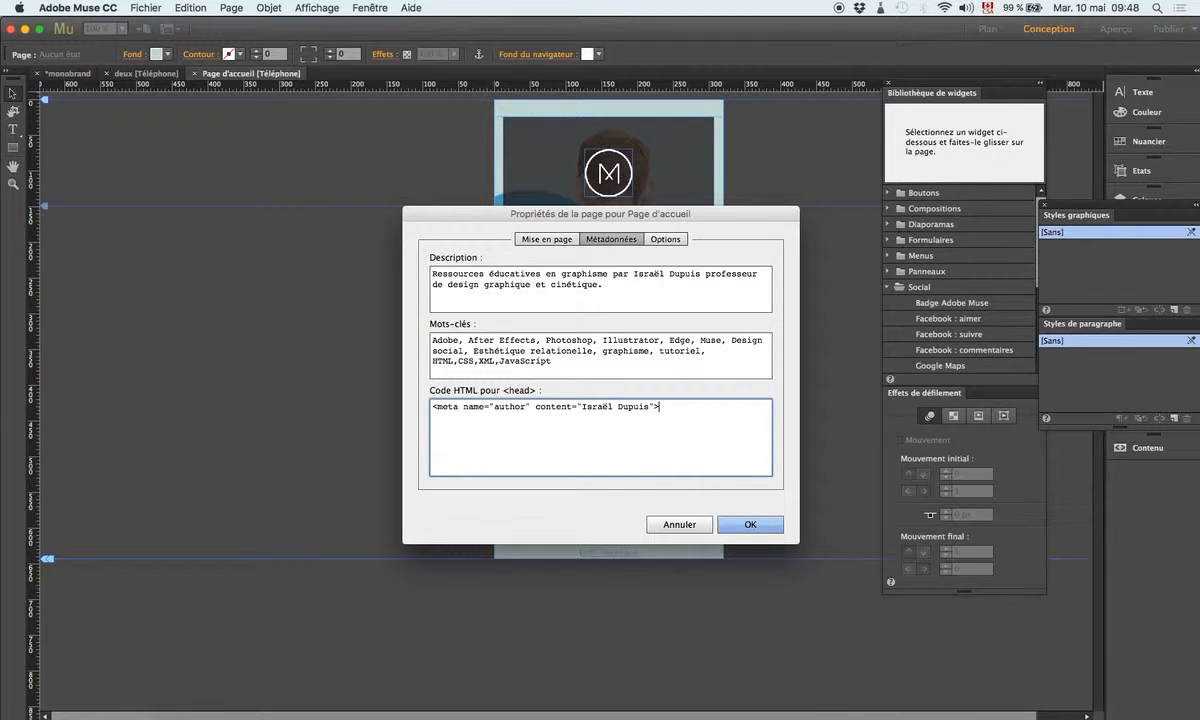
{"action": "key", "text": "super+Tab"}
{"action": "left_click_drag", "start_coordinate": [974, 154], "coordinate": [493, 427]}
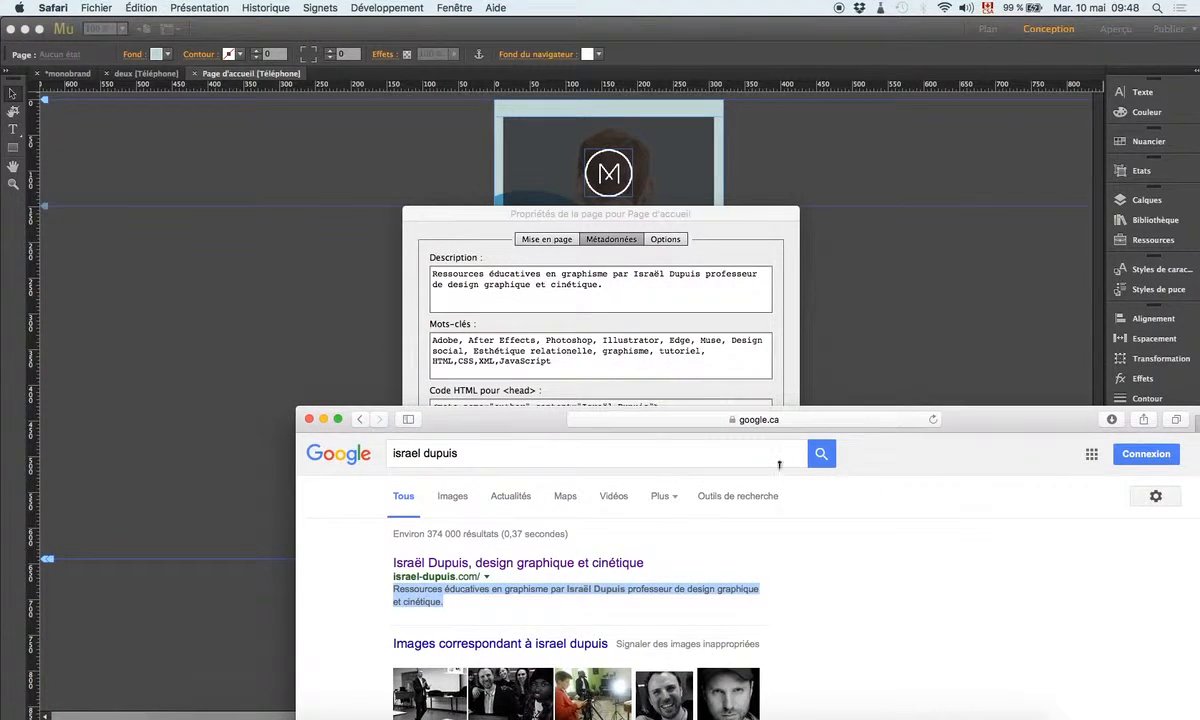
Step: Compare the home page Description against the Google result's snippet, then return to Mots-clés
{"action": "left_click", "coordinate": [609, 291]}
{"action": "left_click_drag", "start_coordinate": [603, 285], "coordinate": [412, 270]}
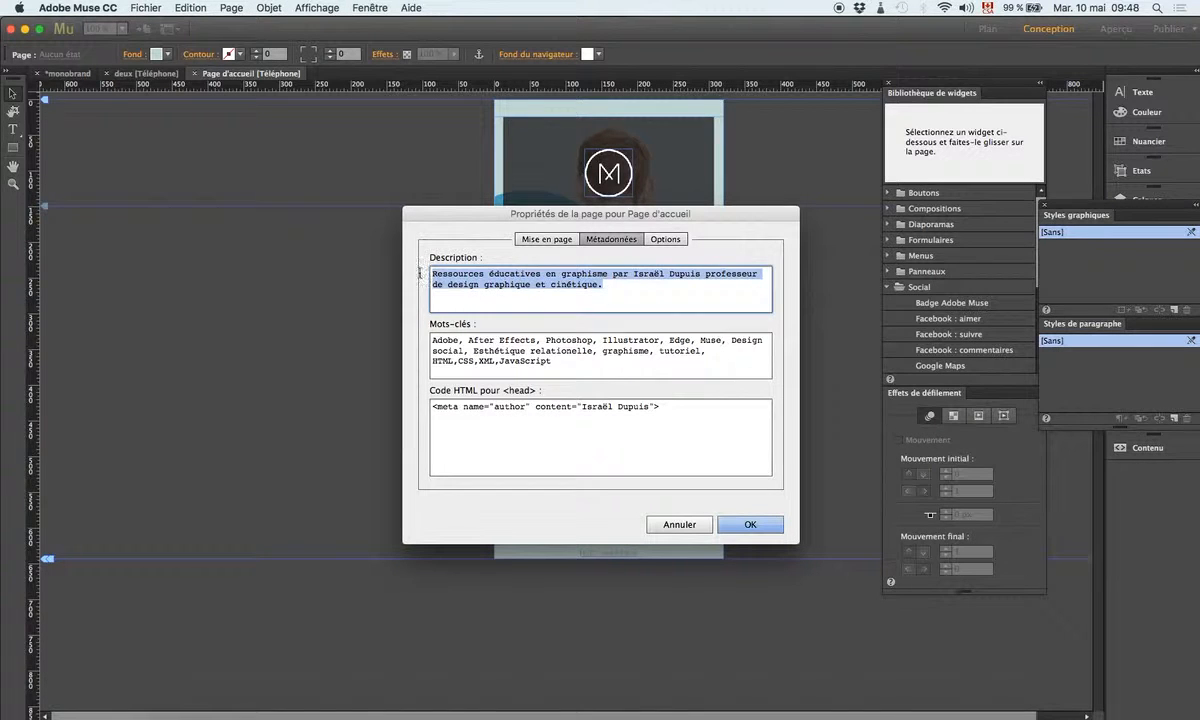
{"action": "key", "text": "super+Tab"}
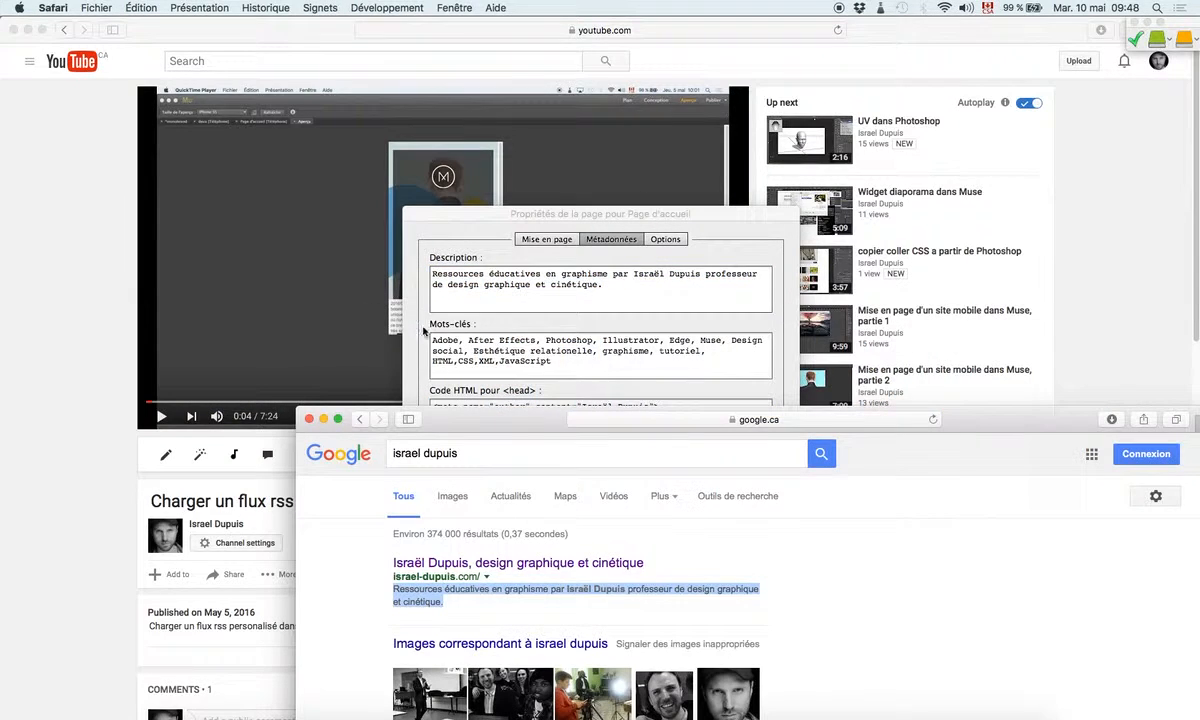
{"action": "left_click", "coordinate": [448, 603]}
{"action": "left_click_drag", "start_coordinate": [448, 603], "coordinate": [392, 589]}
{"action": "key", "text": "super+Tab"}
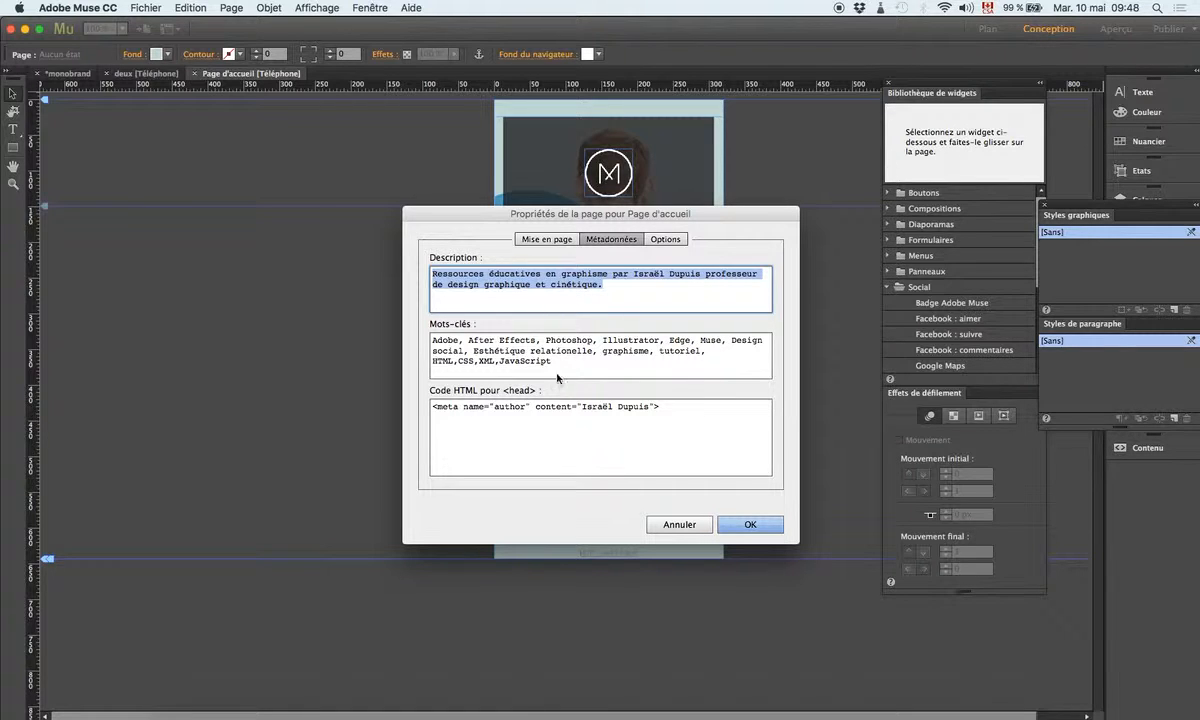
{"action": "left_click", "coordinate": [560, 362]}
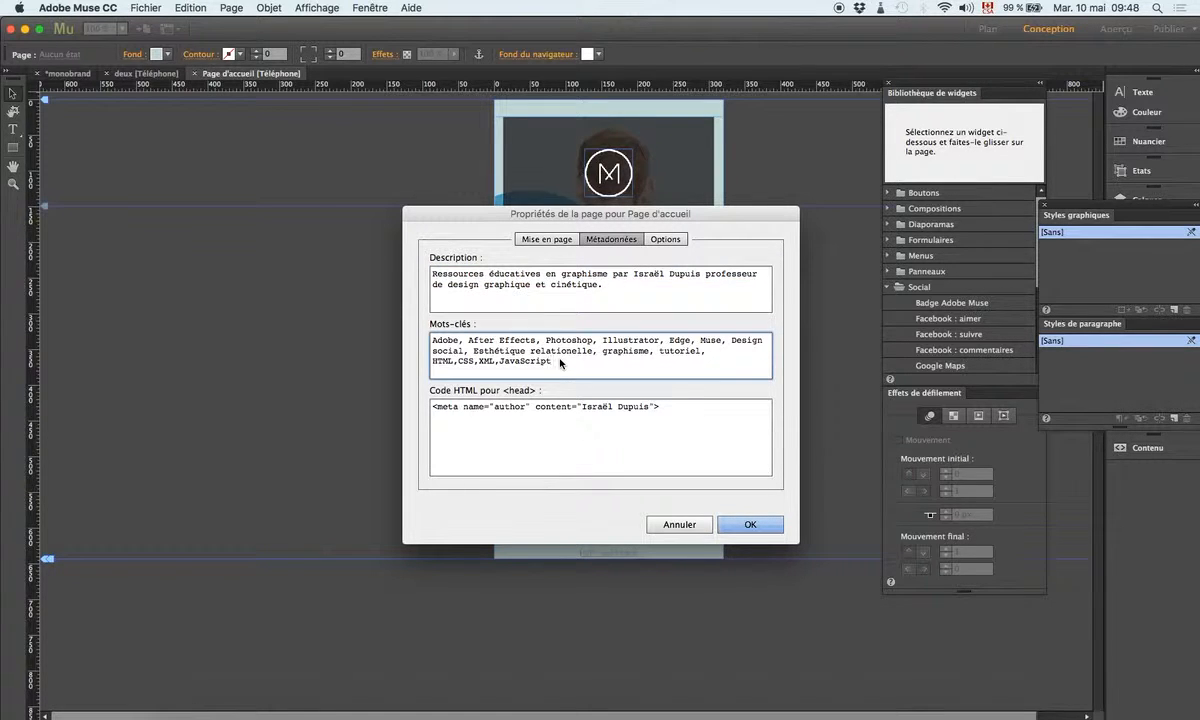
Step: Uncheck 'Identique au nom de page' in the Options tab so the title can differ
{"action": "left_click", "coordinate": [667, 240]}
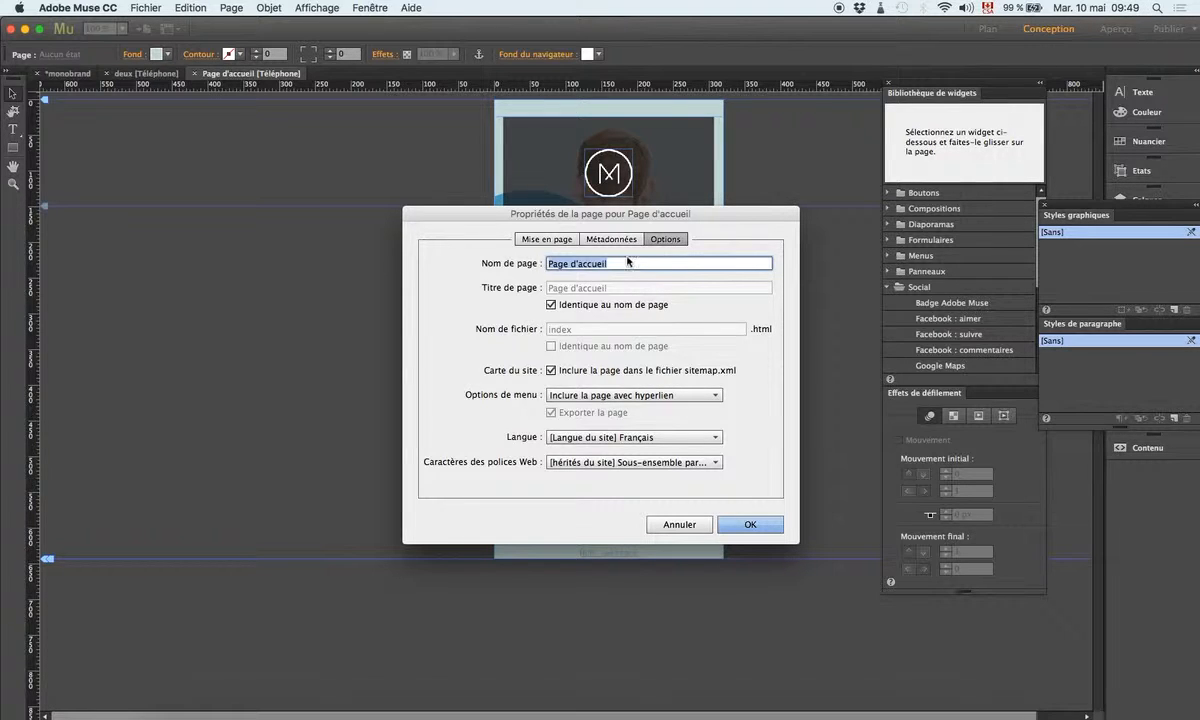
{"action": "left_click", "coordinate": [551, 304]}
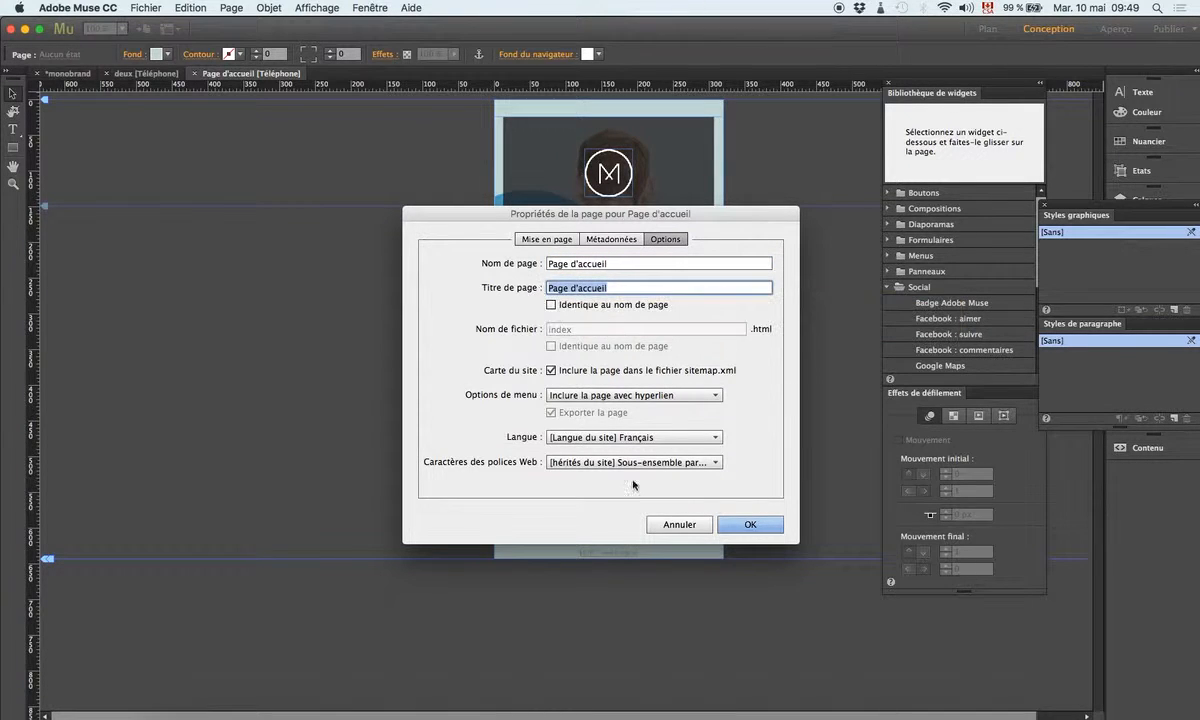
{"action": "left_click", "coordinate": [543, 716]}
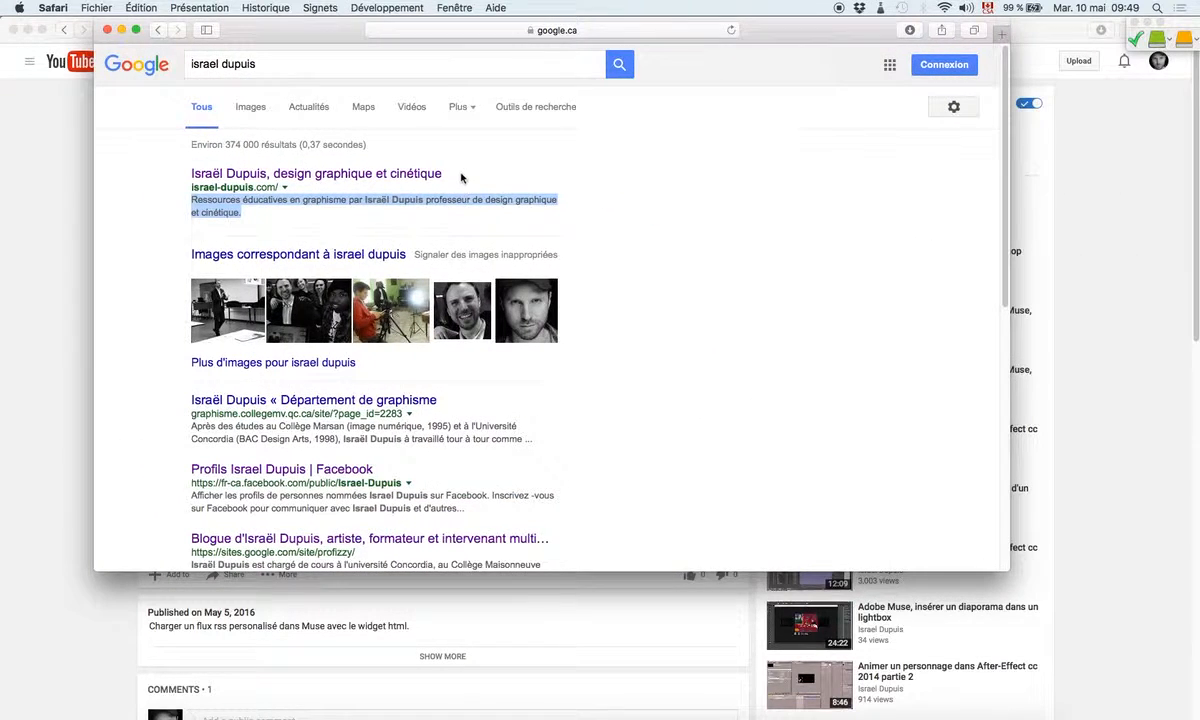
Step: Start a Safari bookmark for the search results, cancel it, and return to Muse
{"action": "mouse_move", "coordinate": [440, 173]}
{"action": "left_mouse_down"}
{"action": "mouse_move", "coordinate": [190, 166]}
{"action": "mouse_move", "coordinate": [137, 179]}
{"action": "mouse_move", "coordinate": [157, 166]}
{"action": "mouse_move", "coordinate": [437, 165]}
{"action": "mouse_move", "coordinate": [200, 165]}
{"action": "mouse_move", "coordinate": [218, 199]}
{"action": "mouse_move", "coordinate": [440, 173]}
{"action": "left_mouse_up"}
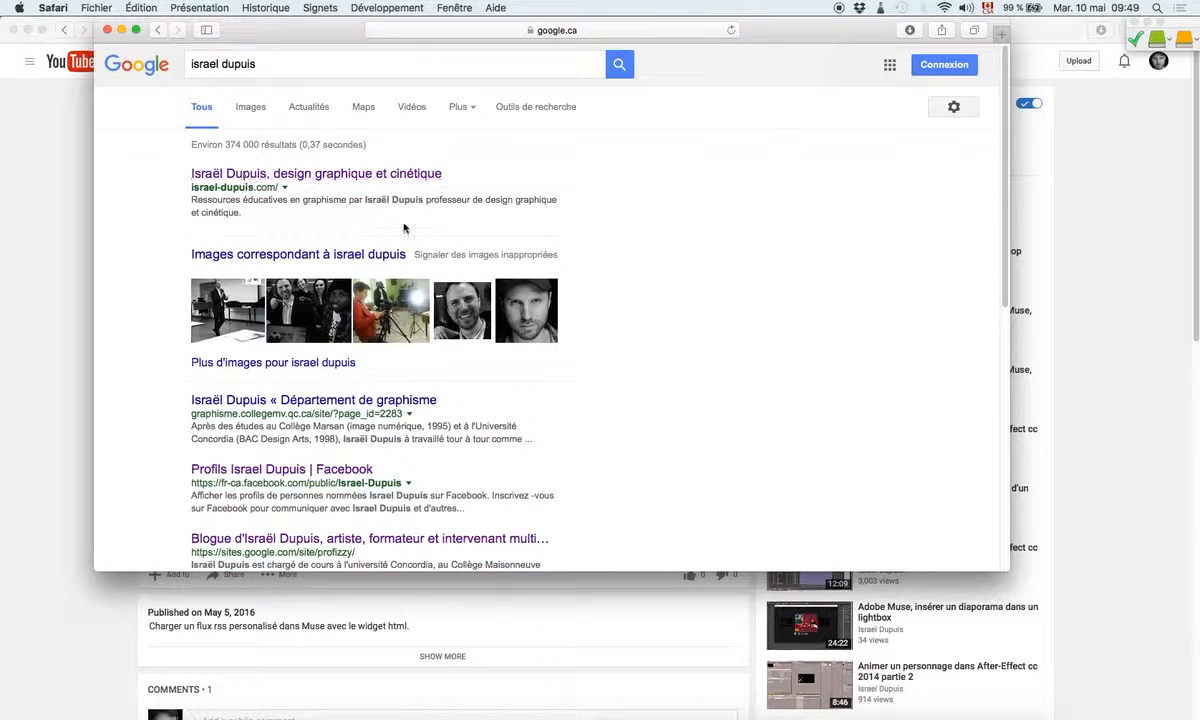
{"action": "left_click", "coordinate": [315, 9]}
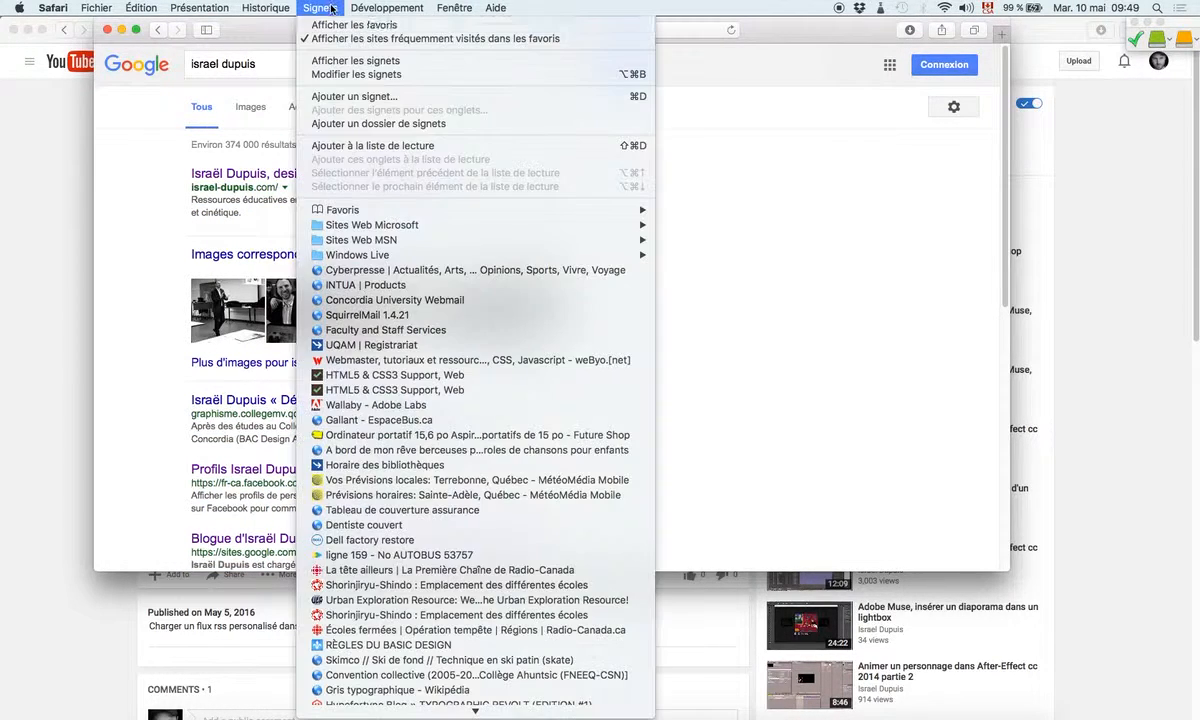
{"action": "left_click", "coordinate": [333, 96]}
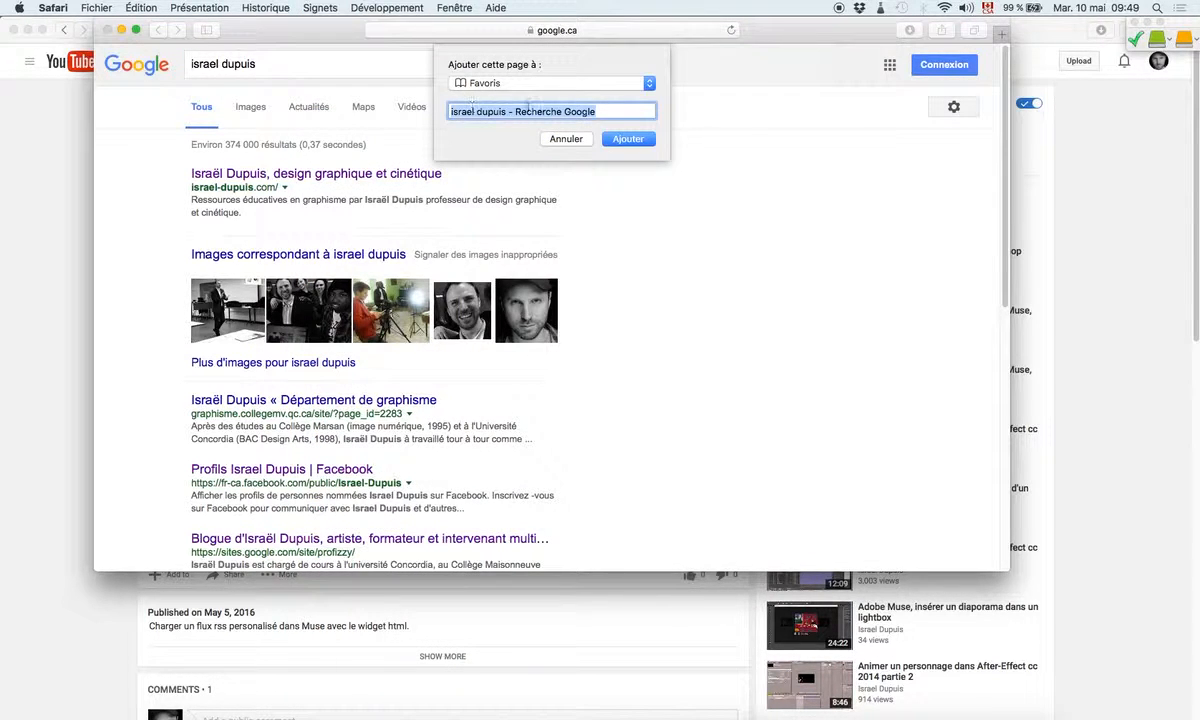
{"action": "left_click", "coordinate": [566, 140]}
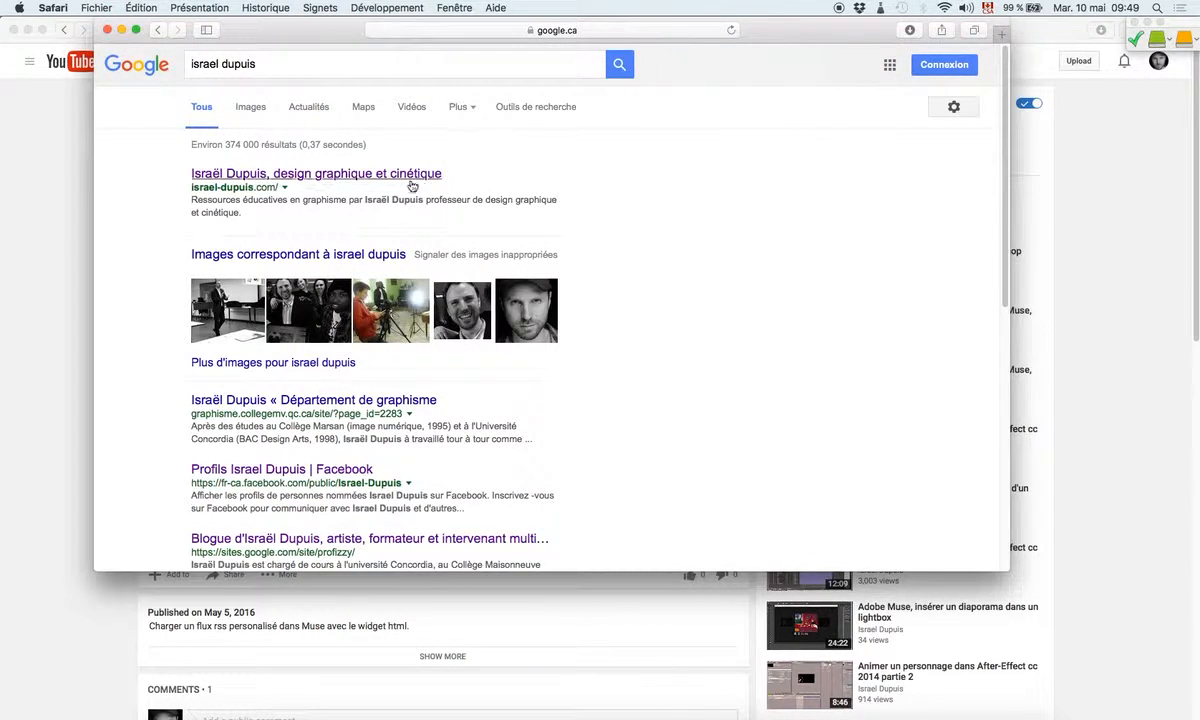
{"action": "key", "text": "cmd+Tab"}
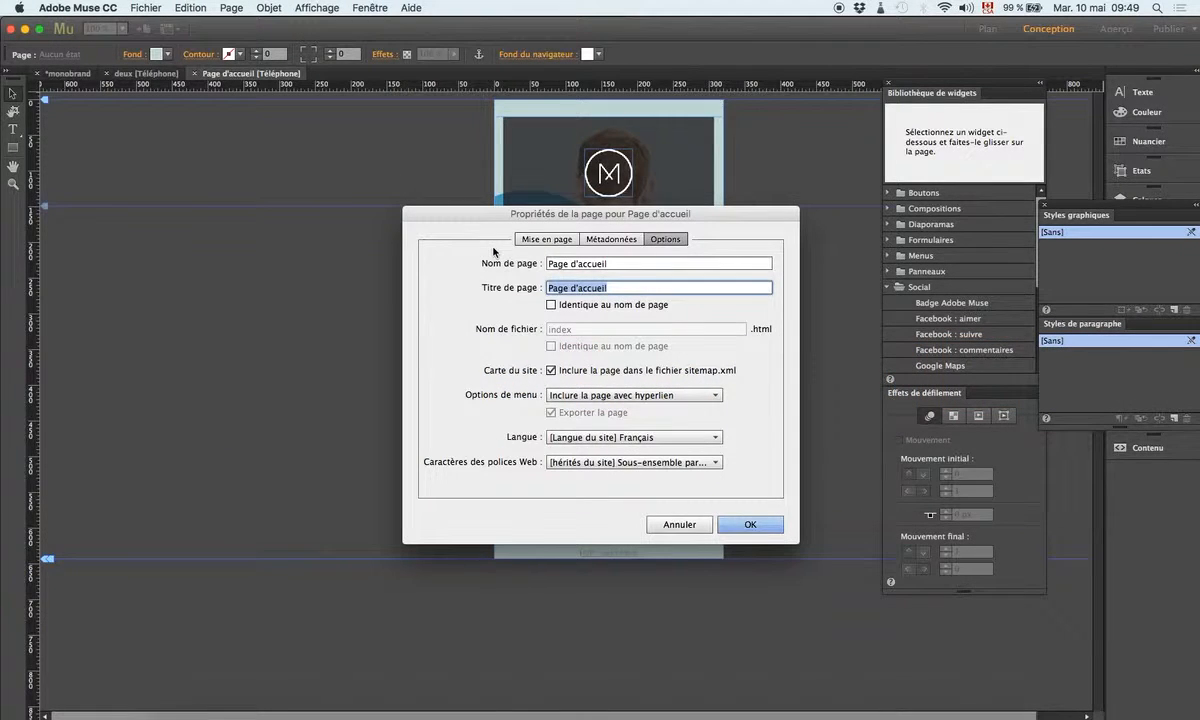
Step: Rename the home page to 'Acceuil Mobile', keeping the title independent of the name
{"action": "left_click", "coordinate": [552, 305]}
{"action": "left_click", "coordinate": [552, 305]}
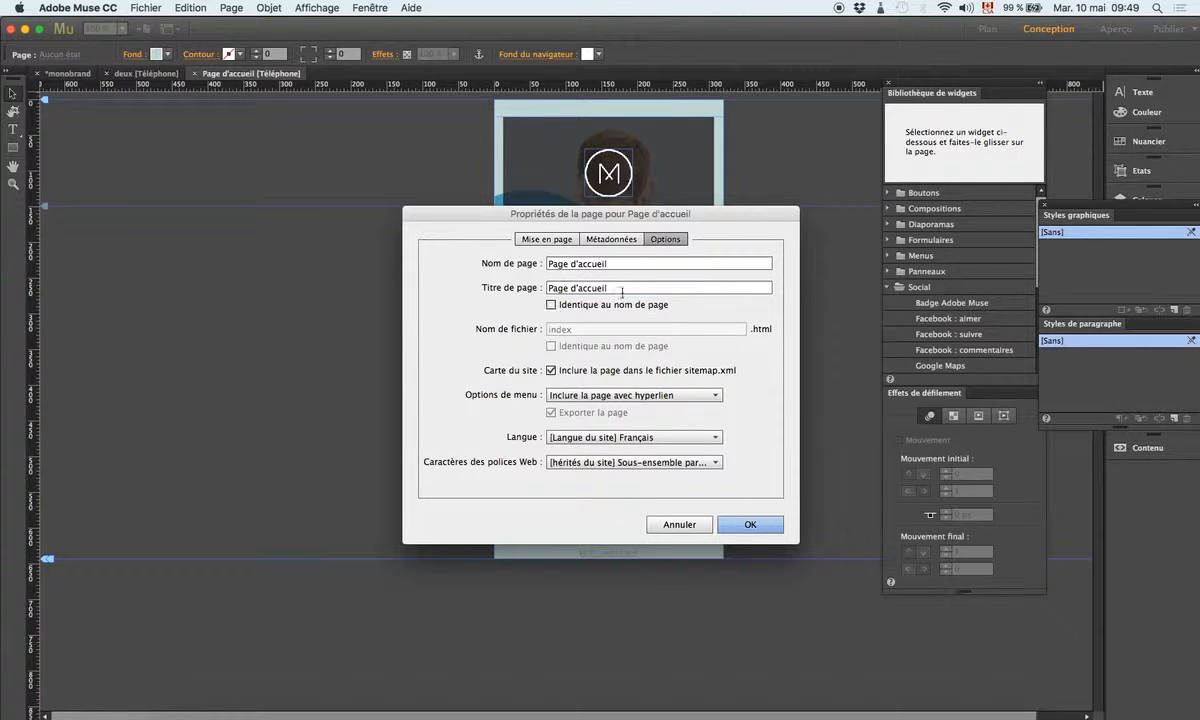
{"action": "left_click_drag", "start_coordinate": [616, 263], "coordinate": [520, 262]}
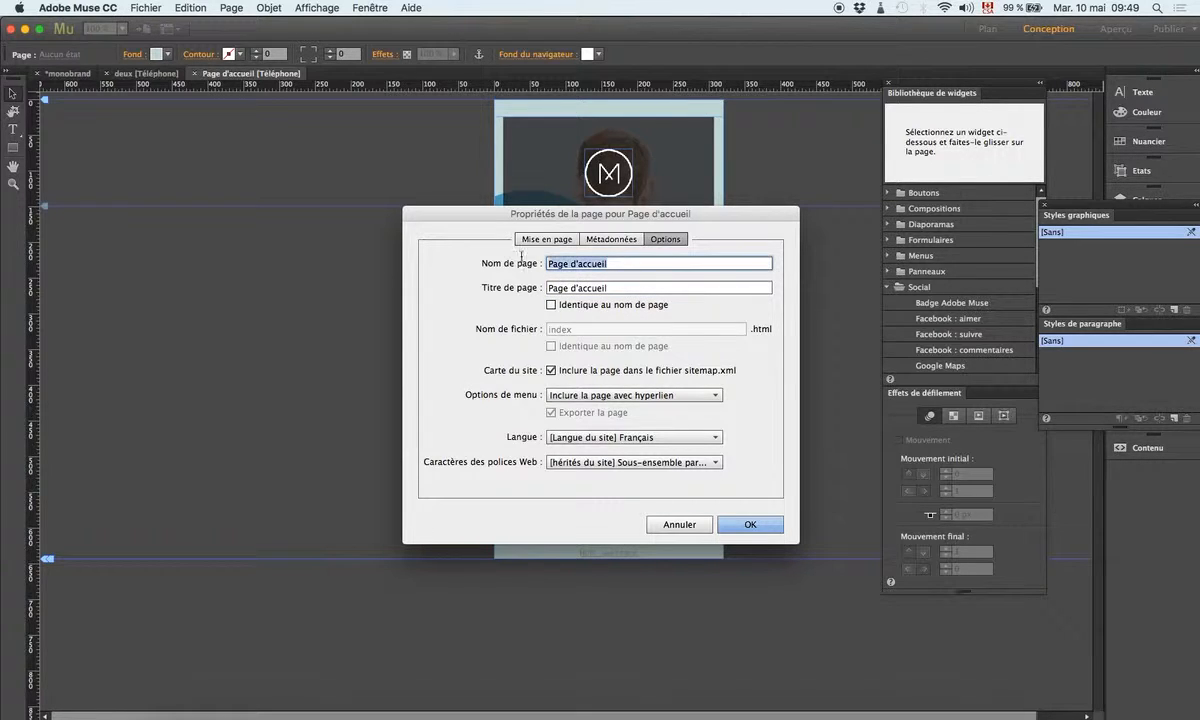
{"action": "type", "text": "Acceuil Mobile"}
{"action": "key", "text": "Tab"}
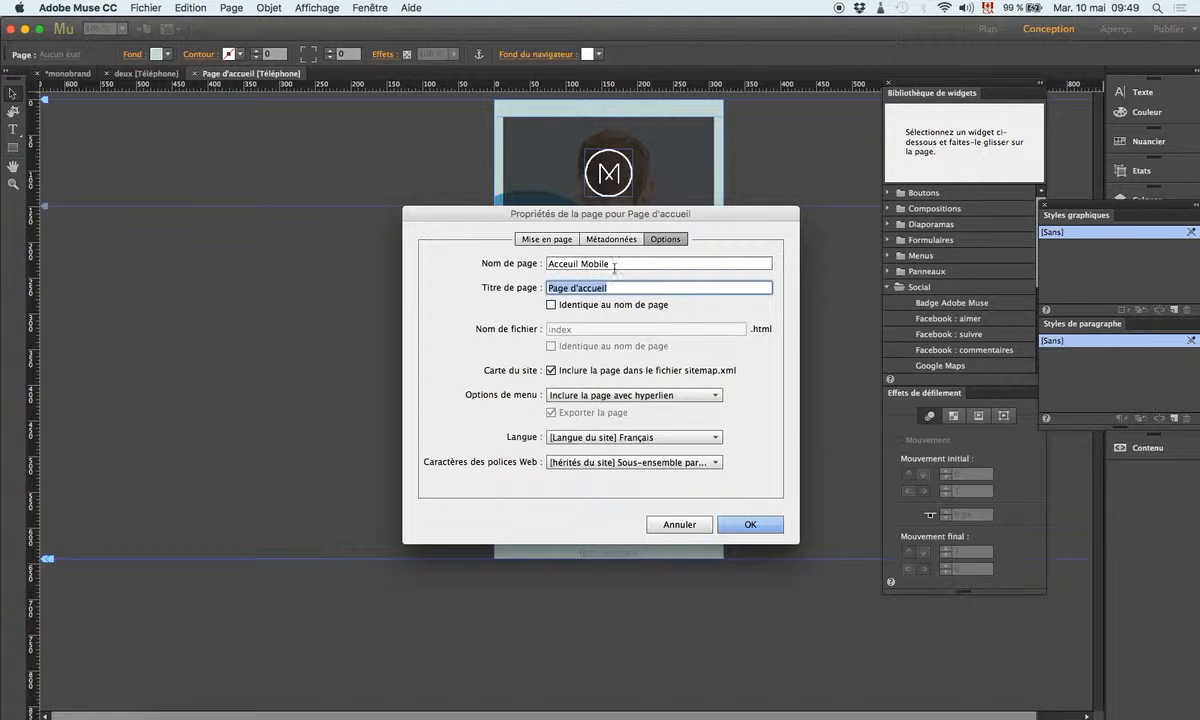
Step: Draft the page title from the copied page name plus 'espace pour' wording
{"action": "left_click_drag", "start_coordinate": [614, 264], "coordinate": [541, 264]}
{"action": "key", "text": "super+c"}
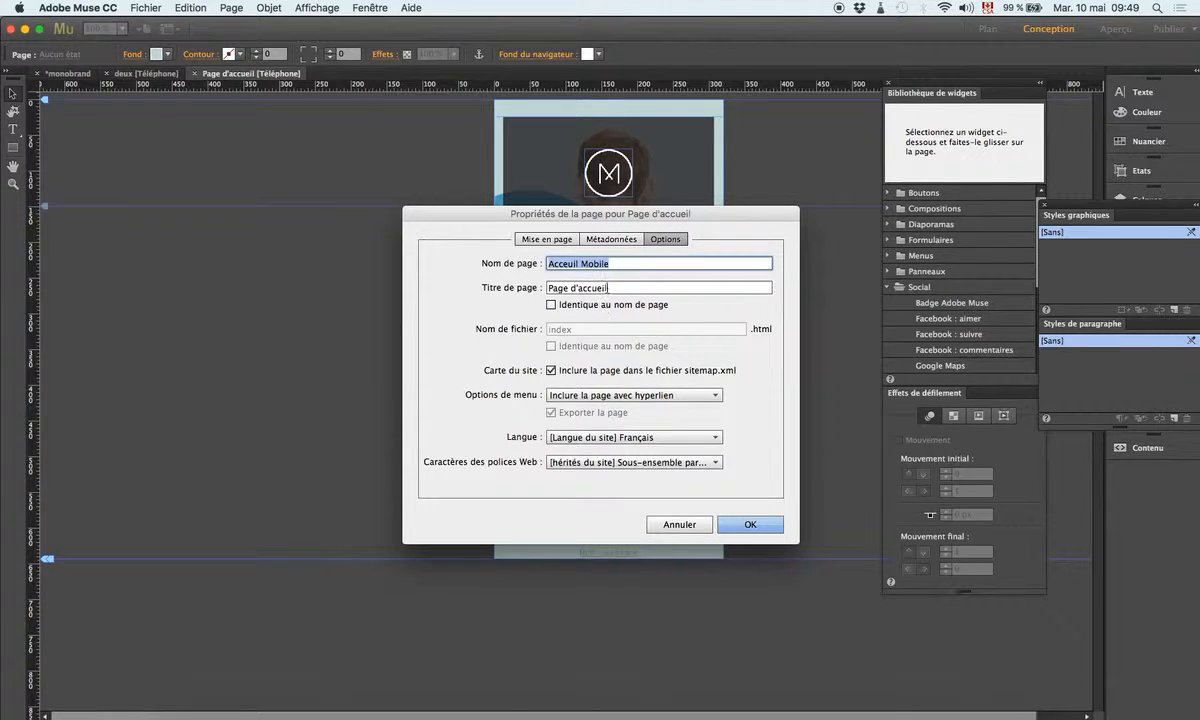
{"action": "key", "text": "Tab"}
{"action": "key", "text": "super+v"}
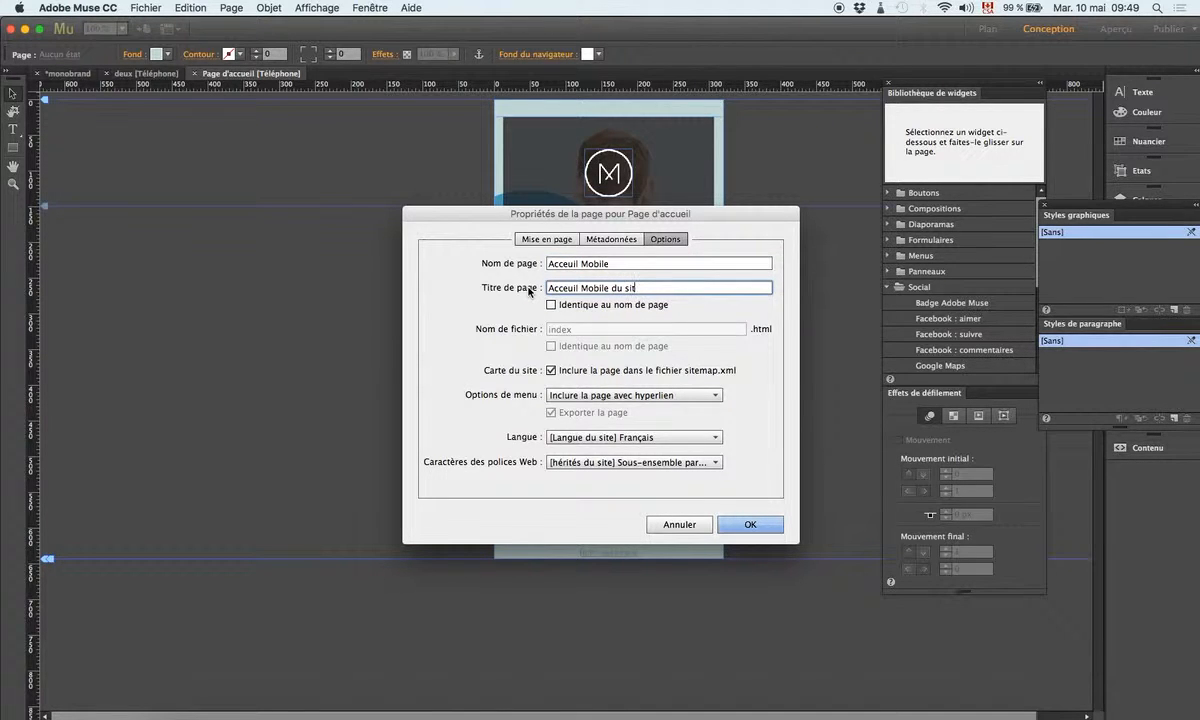
{"action": "type", "text": "de"}
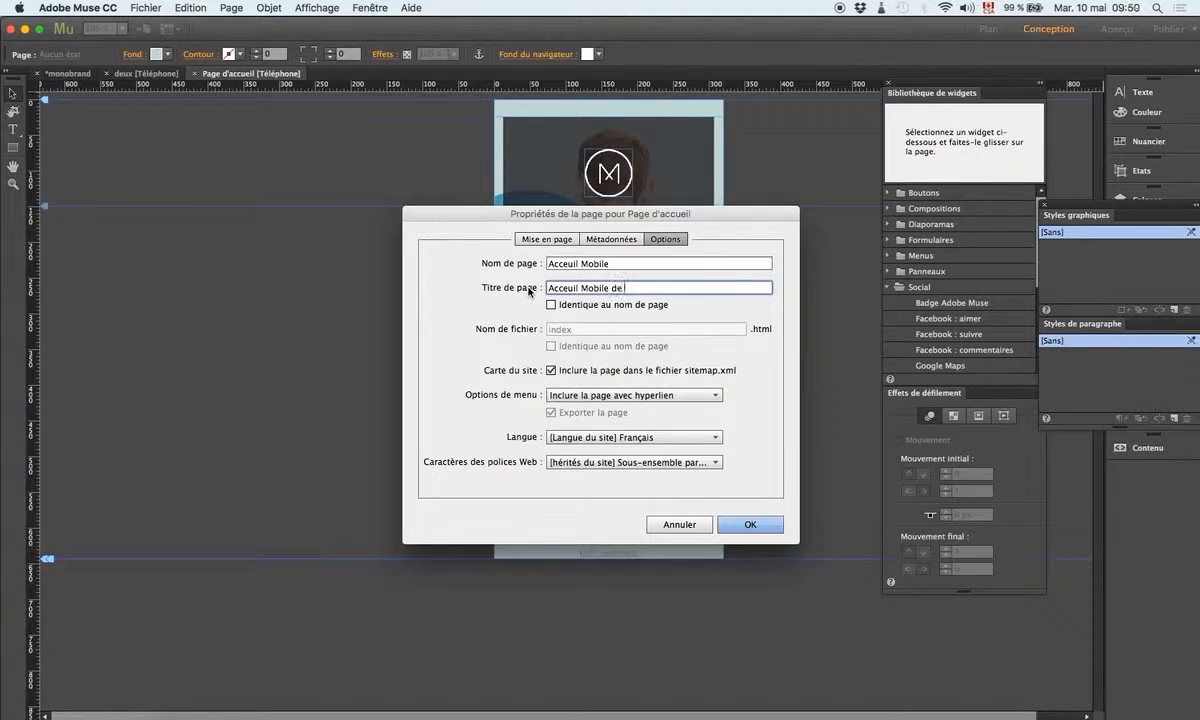
{"action": "type", "text": " espace pour la vie"}
{"action": "left_click_drag", "start_coordinate": [623, 288], "coordinate": [538, 290]}
{"action": "key", "text": "cmd+c"}
{"action": "key", "text": "BackSpace"}
{"action": "type", "text": ","}
{"action": "key", "text": "cmd+v"}
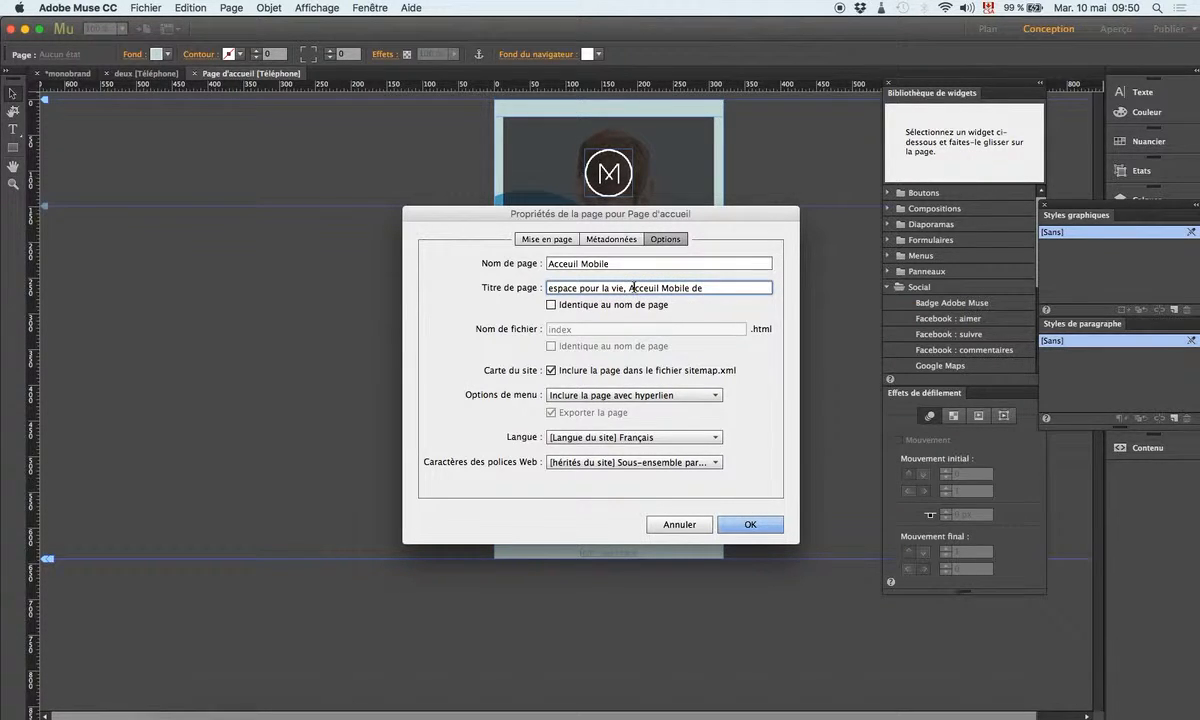
Step: Fix the title's casing and wording to 'Espace pour la vie, acceuil du site mobile'
{"action": "left_click", "coordinate": [632, 288]}
{"action": "key", "text": "BackSpace"}
{"action": "type", "text": "a"}
{"action": "left_click", "coordinate": [667, 288]}
{"action": "key", "text": "BackSpace"}
{"action": "type", "text": "m"}
{"action": "left_click", "coordinate": [659, 288]}
{"action": "type", "text": "du site"}
{"action": "double_click", "coordinate": [725, 288]}
{"action": "key", "text": "BackSpace"}
{"action": "left_click", "coordinate": [551, 288]}
{"action": "key", "text": "BackSpace"}
{"action": "type", "text": "E"}
Step: Review the home page's Métadonnées and Mise en page settings, then return to Safari's search results
{"action": "left_click", "coordinate": [607, 239]}
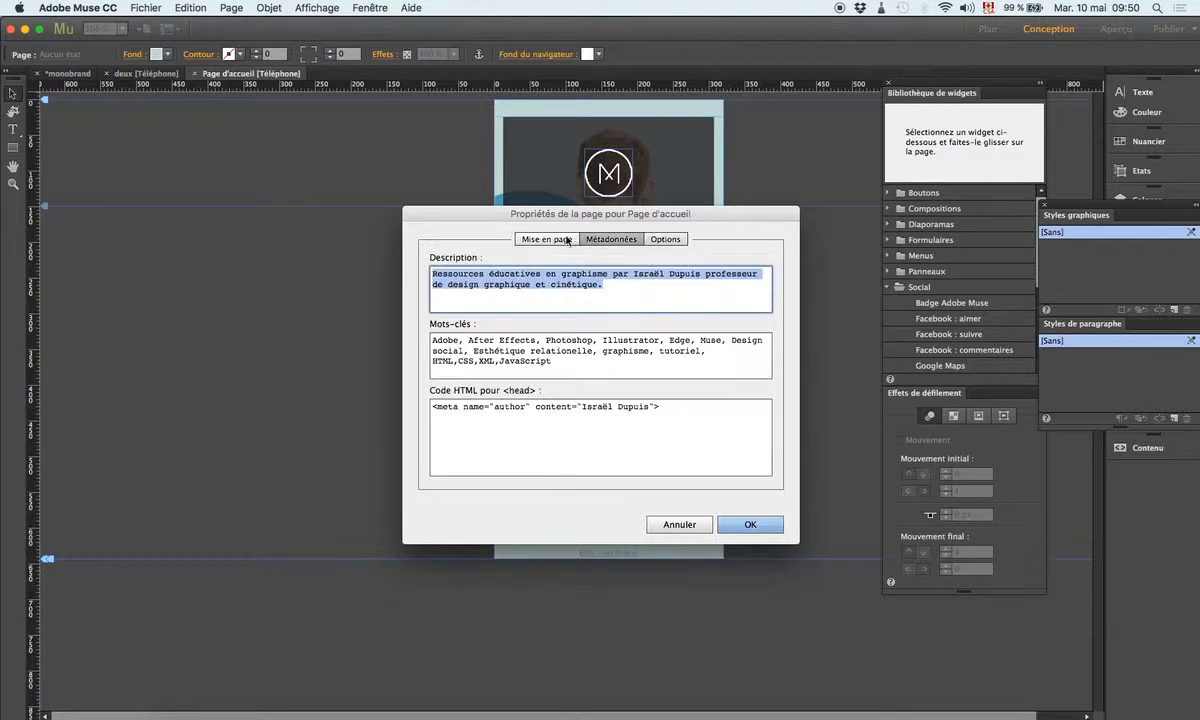
{"action": "left_click", "coordinate": [566, 240]}
{"action": "left_click", "coordinate": [596, 243]}
{"action": "left_click", "coordinate": [540, 239]}
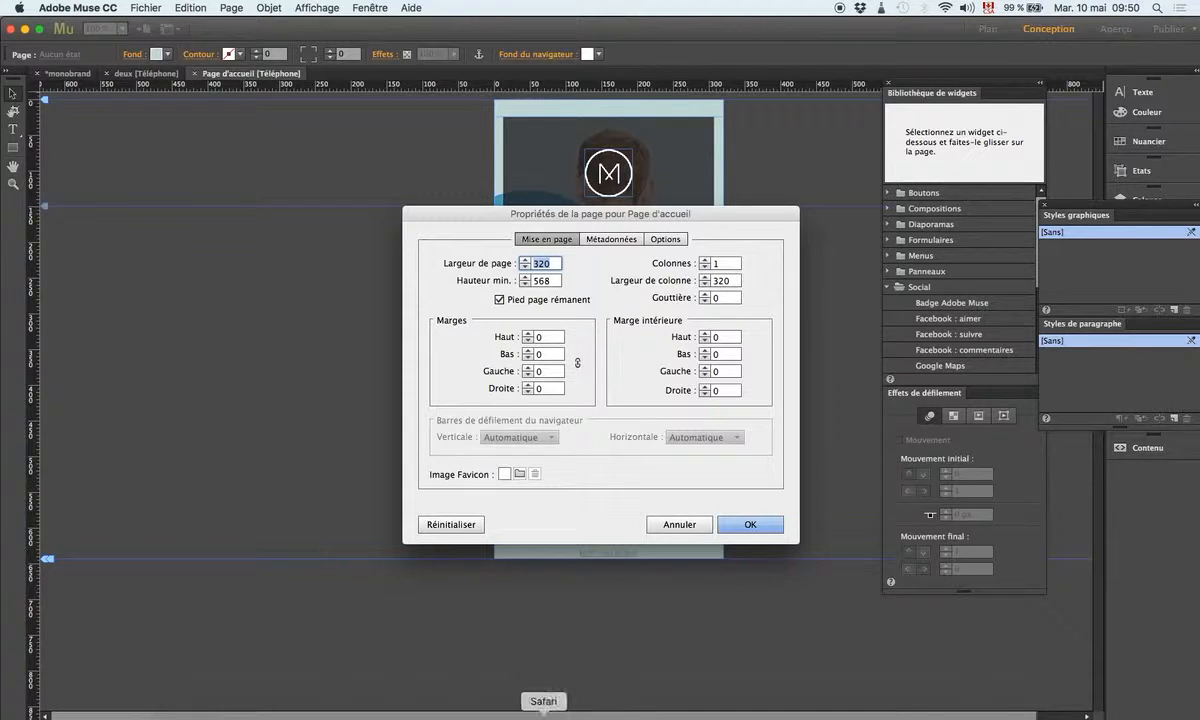
{"action": "left_click", "coordinate": [530, 700]}
{"action": "scroll", "coordinate": [470, 307], "scroll_direction": "down", "scroll_amount": 10}
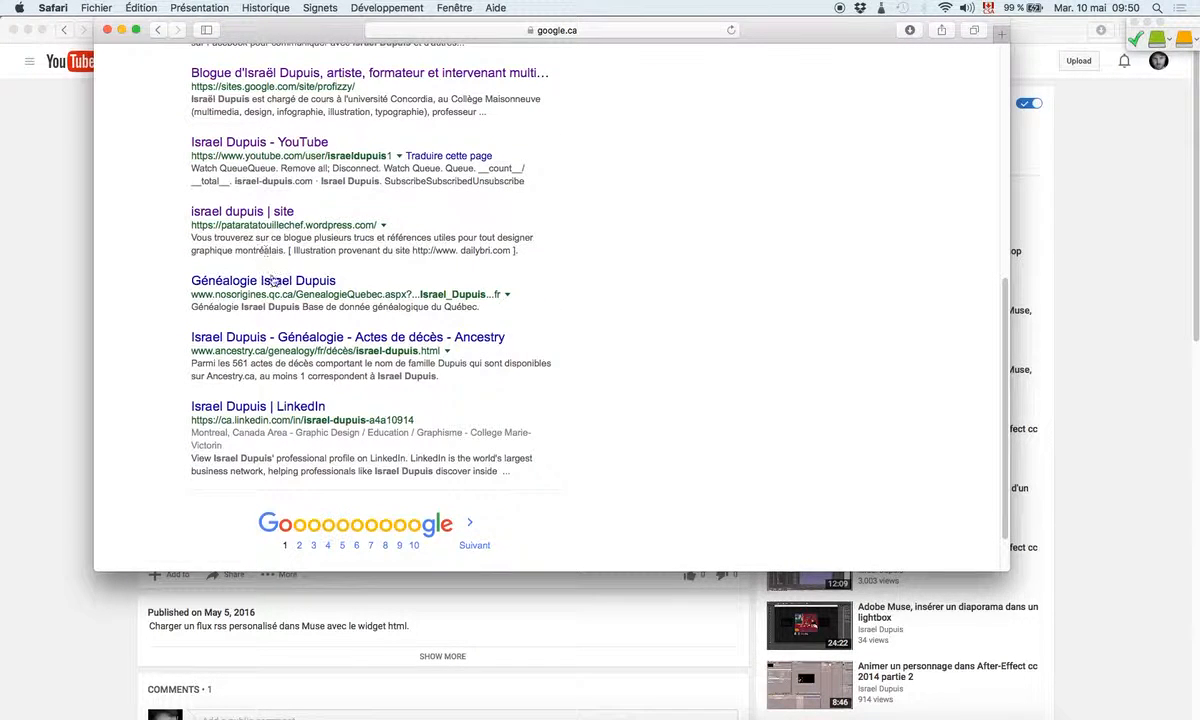
Step: Visit the author's LinkedIn profile from the search results and select its web address, then return to Muse
{"action": "left_click", "coordinate": [283, 408]}
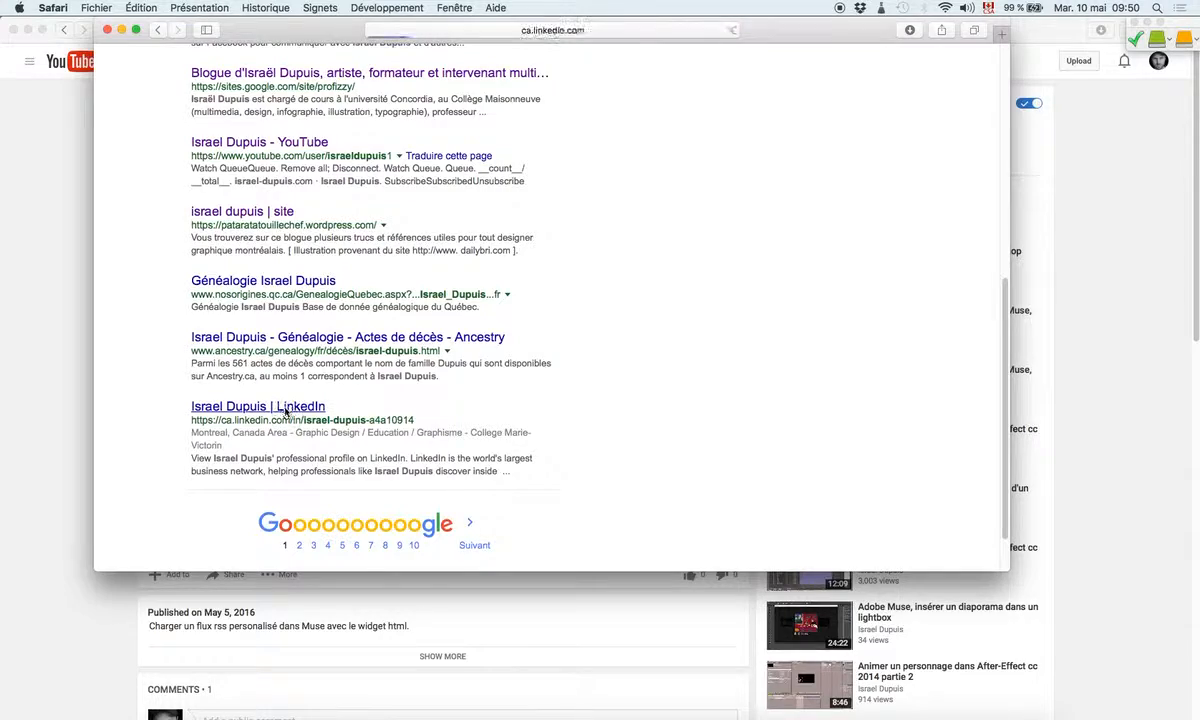
{"action": "left_click", "coordinate": [440, 32]}
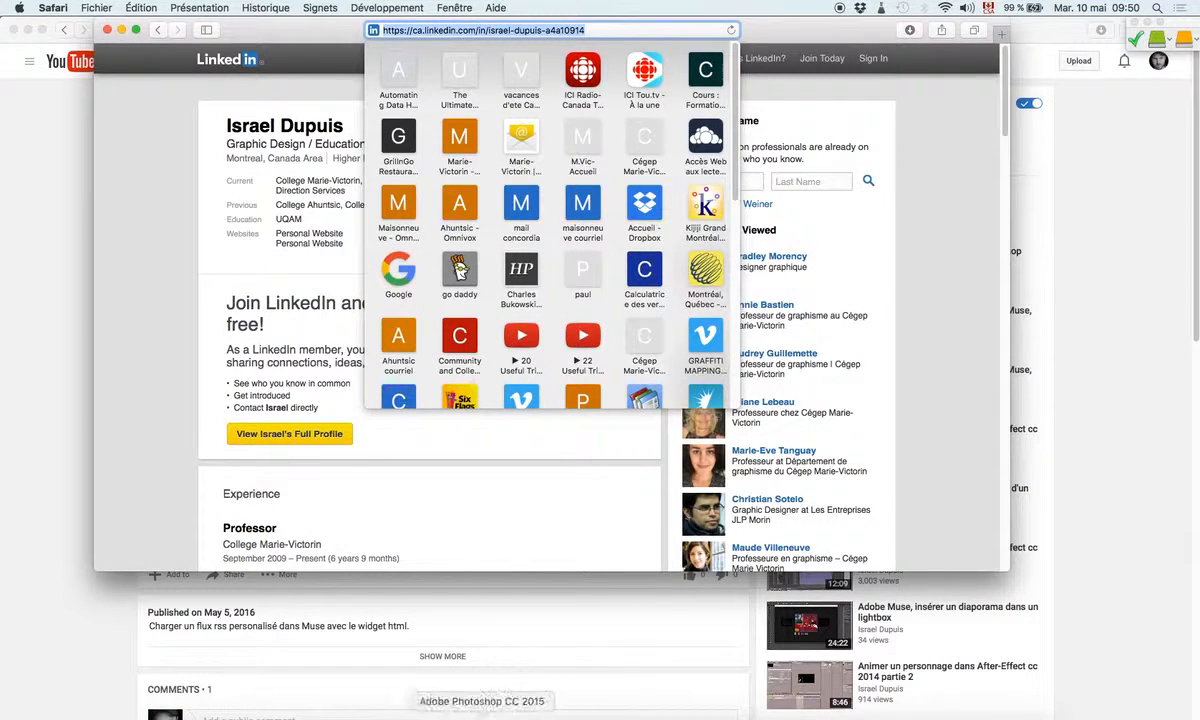
{"action": "left_click", "coordinate": [460, 716]}
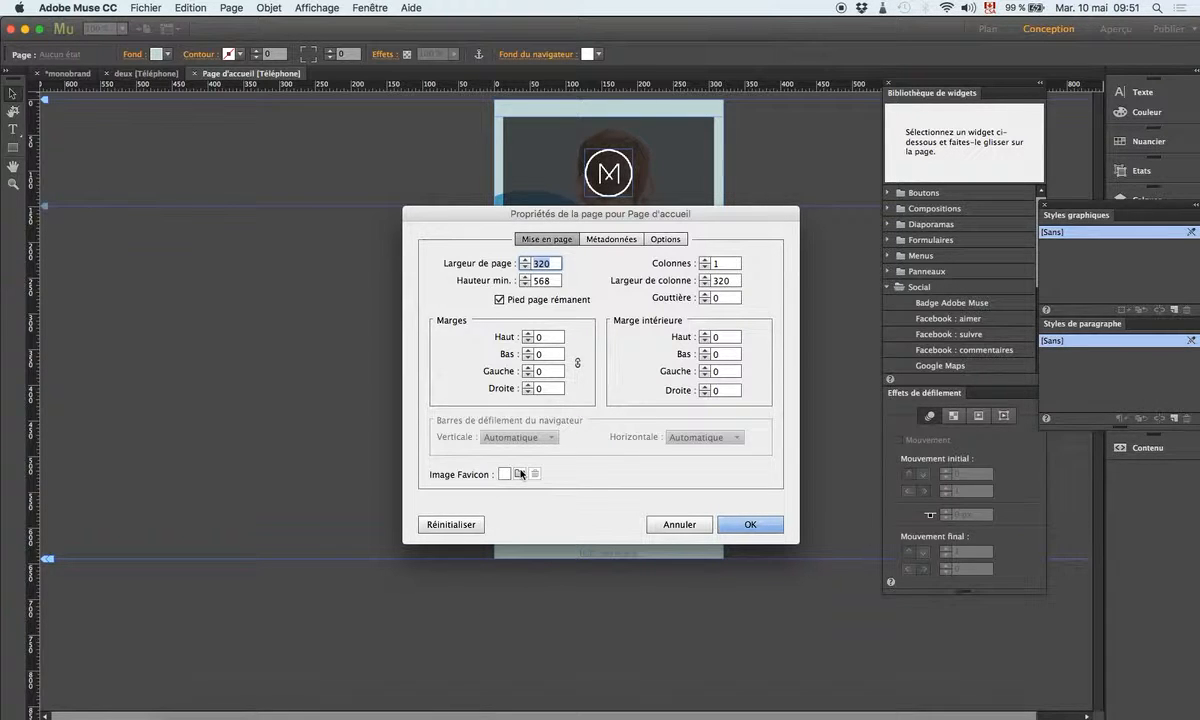
Step: Check the Options, Métadonnées and Mise en page tabs, then confirm so the tab reads 'Acceuil Mobile'
{"action": "left_click", "coordinate": [608, 239]}
{"action": "left_click", "coordinate": [664, 240]}
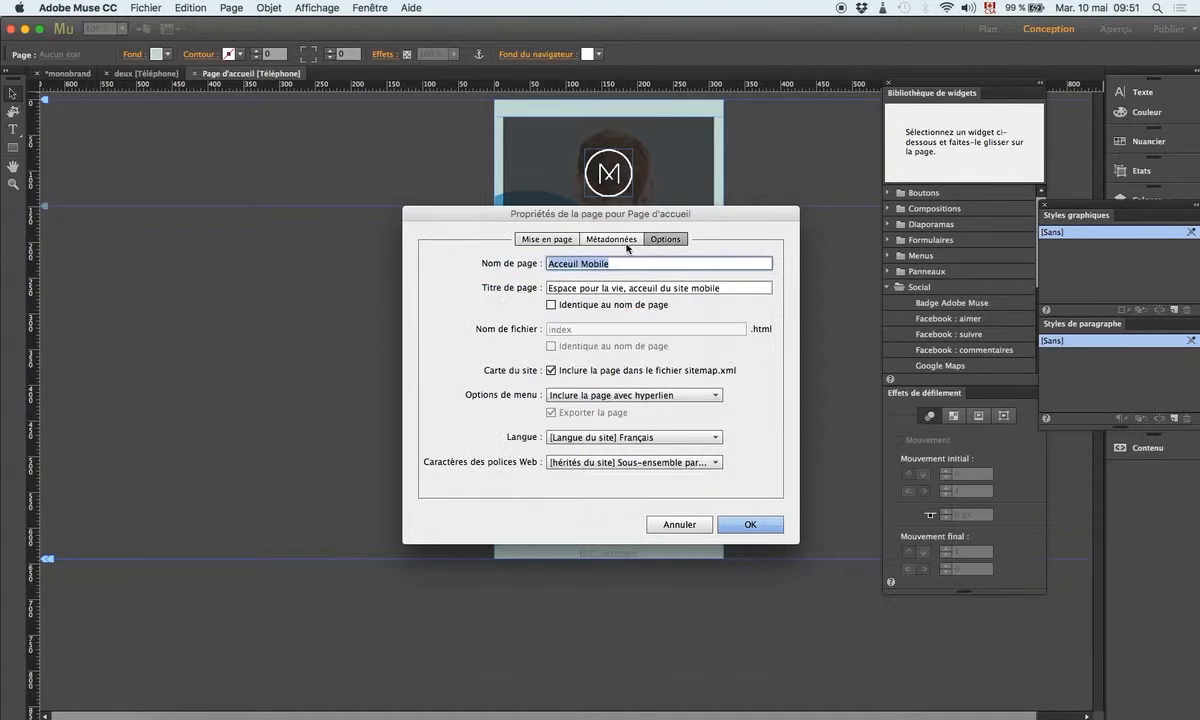
{"action": "left_click", "coordinate": [622, 240]}
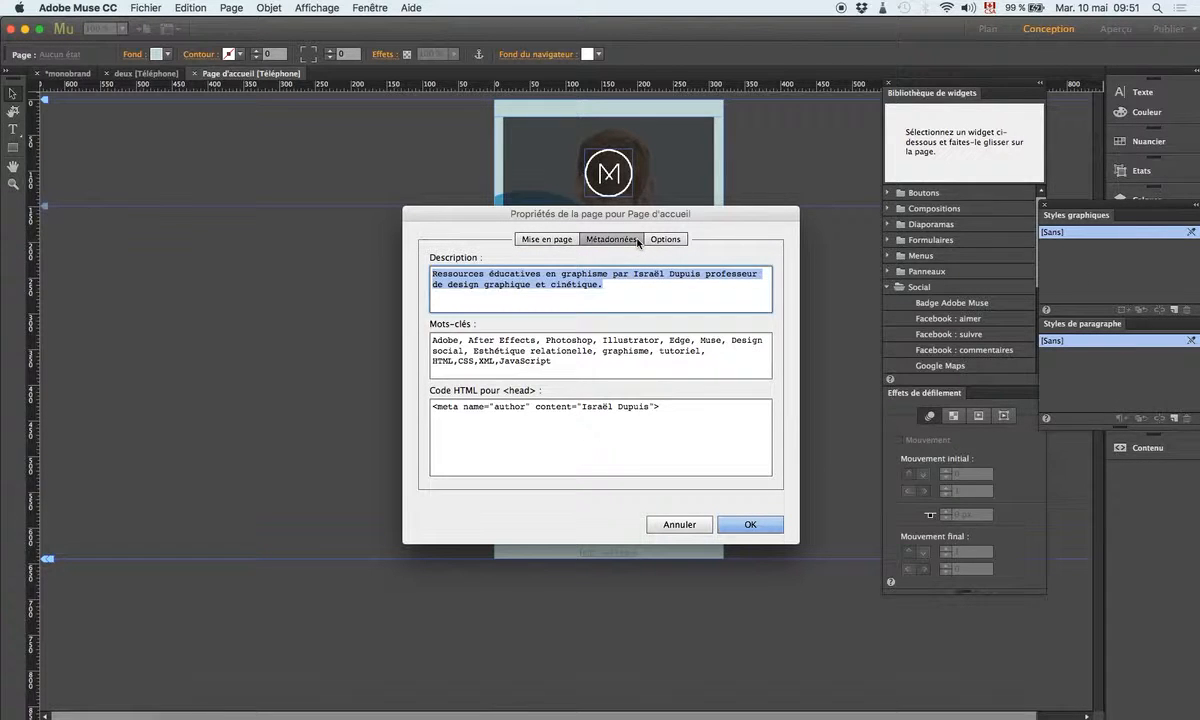
{"action": "left_click", "coordinate": [540, 239]}
{"action": "left_click", "coordinate": [779, 524]}
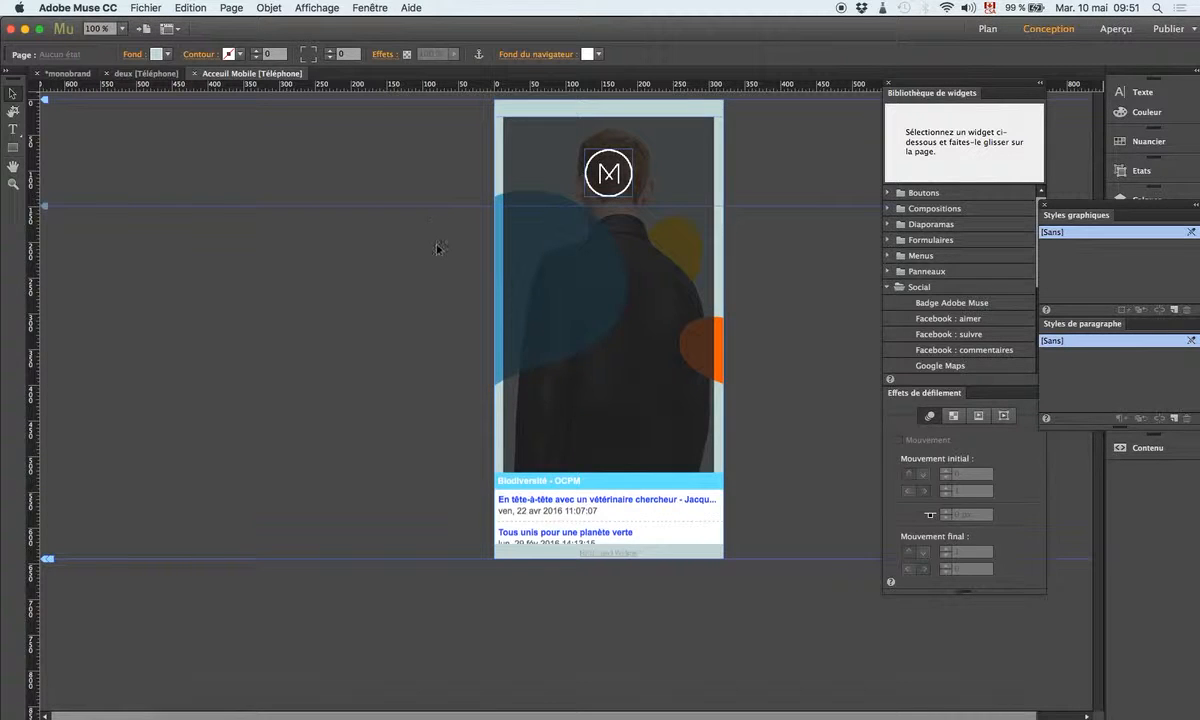